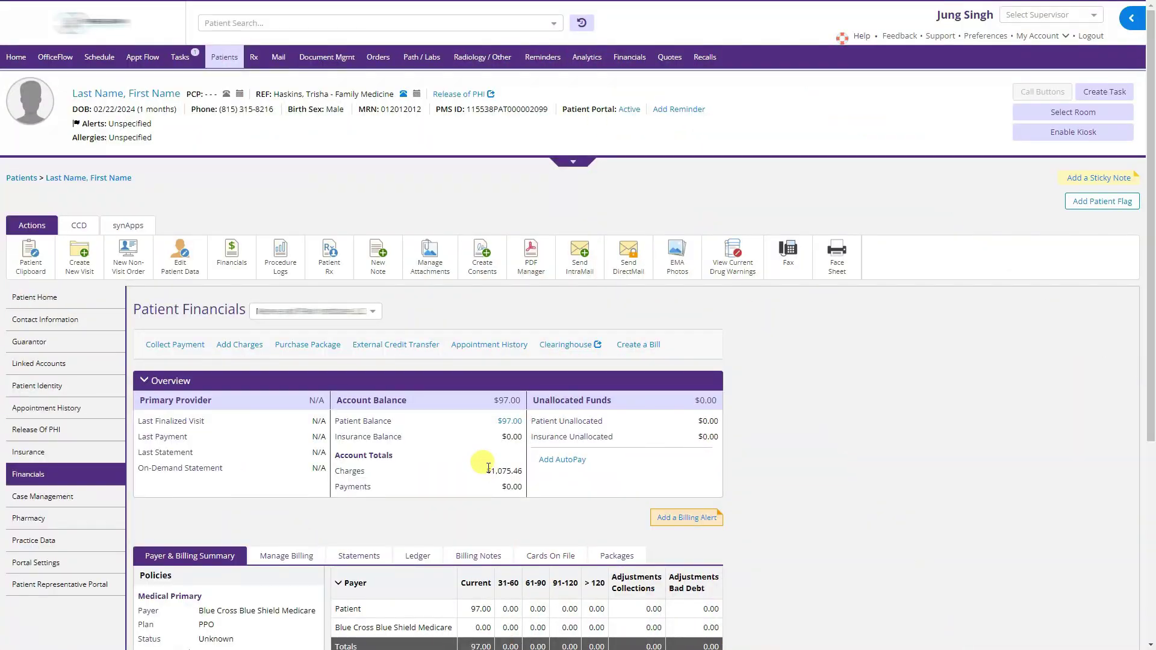
Step: Open the patient's ledger and review the listed charges and balances
{"action": "mouse_move", "coordinate": [487, 470]}
{"action": "left_mouse_down"}
{"action": "mouse_move", "coordinate": [525, 475]}
{"action": "mouse_move", "coordinate": [489, 488]}
{"action": "mouse_move", "coordinate": [502, 488]}
{"action": "left_mouse_up"}
{"action": "left_click", "coordinate": [535, 519]}
{"action": "scroll", "coordinate": [793, 482], "scroll_direction": "down", "scroll_amount": 4}
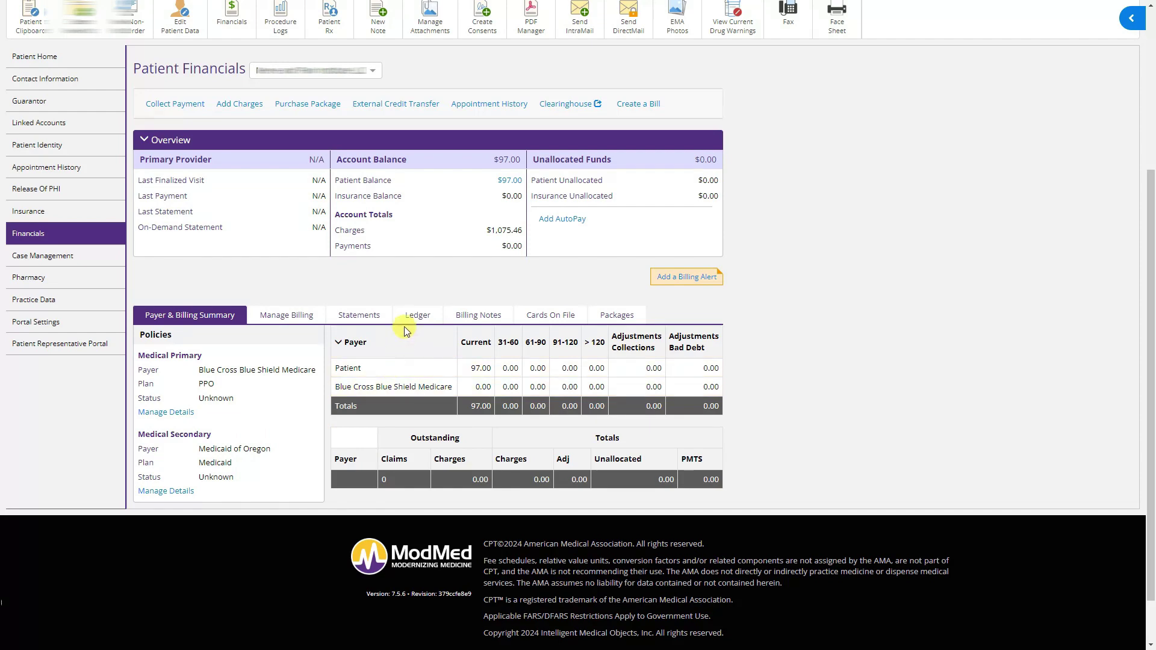
{"action": "left_click", "coordinate": [418, 314]}
{"action": "scroll", "coordinate": [865, 336], "scroll_direction": "down", "scroll_amount": 4}
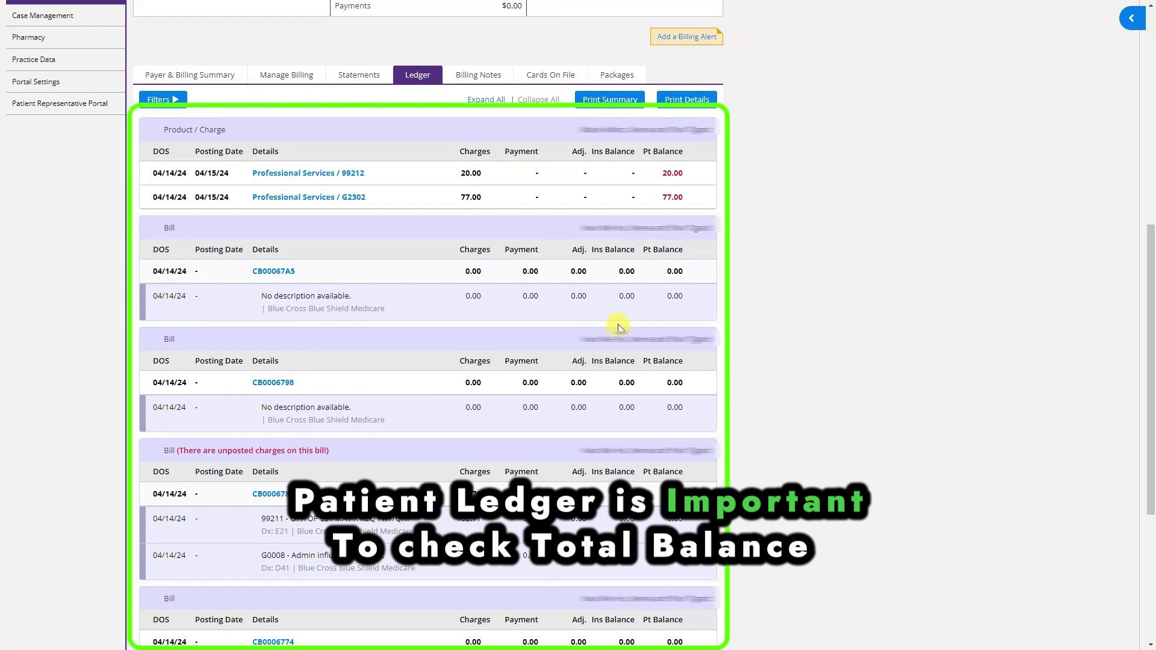
{"action": "left_click_drag", "start_coordinate": [593, 249], "coordinate": [669, 250]}
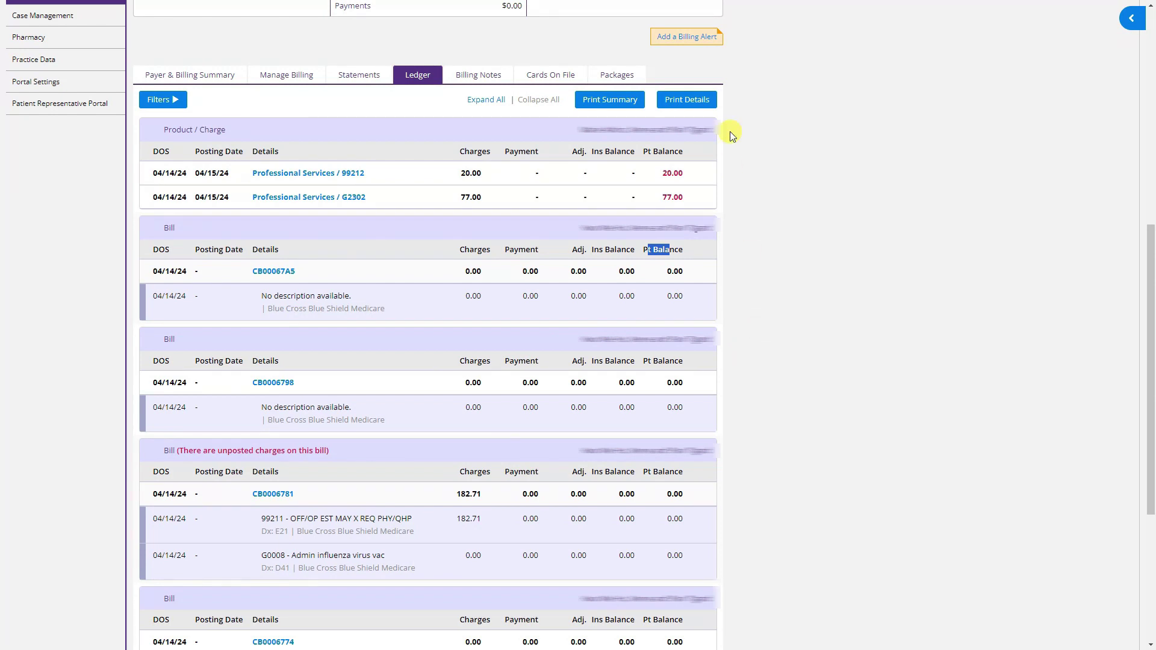
Step: Open the printable patient ledger and examine the service lines of the bill with unposted charges
{"action": "left_click", "coordinate": [620, 101]}
{"action": "left_click", "coordinate": [687, 99]}
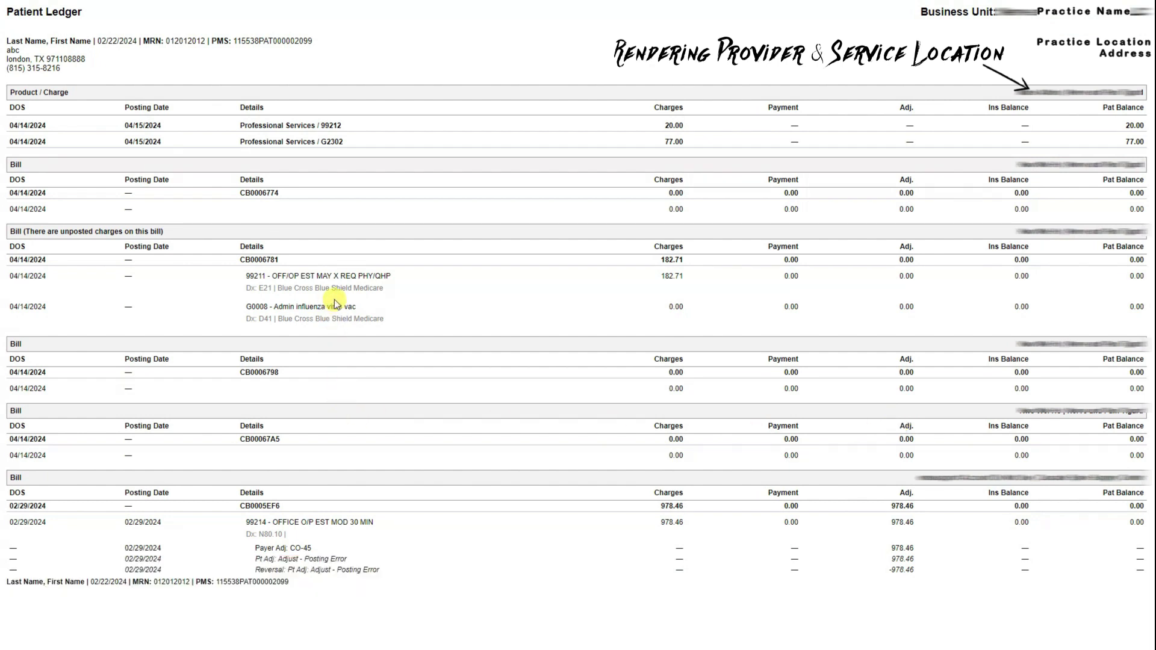
{"action": "left_click_drag", "start_coordinate": [382, 289], "coordinate": [244, 277]}
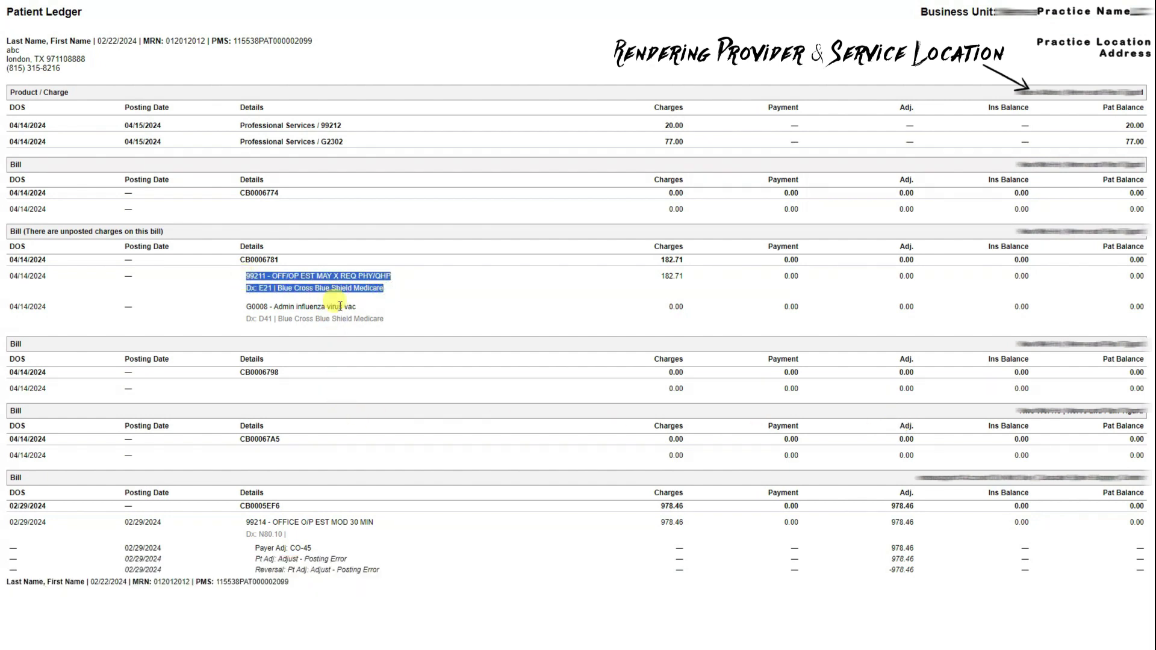
{"action": "left_click_drag", "start_coordinate": [383, 319], "coordinate": [259, 307]}
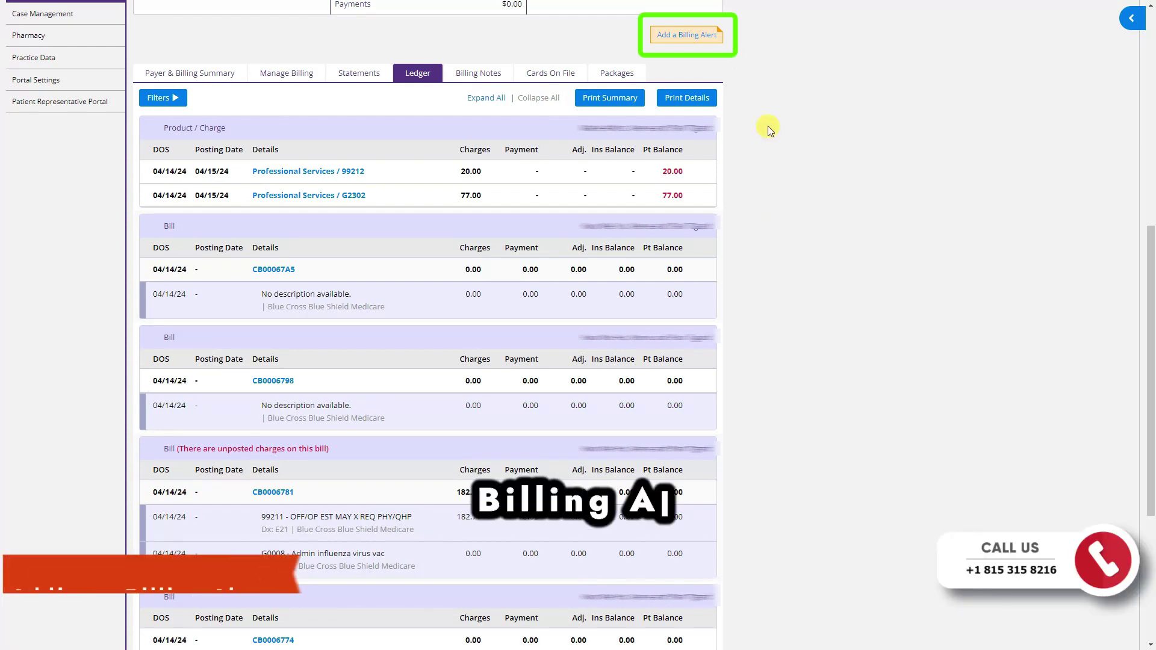
Step: Save a billing alert reading "COVERAGE TERMINATED ON 01/01/2024" on the patient's account and remove it again
{"action": "left_click", "coordinate": [686, 34]}
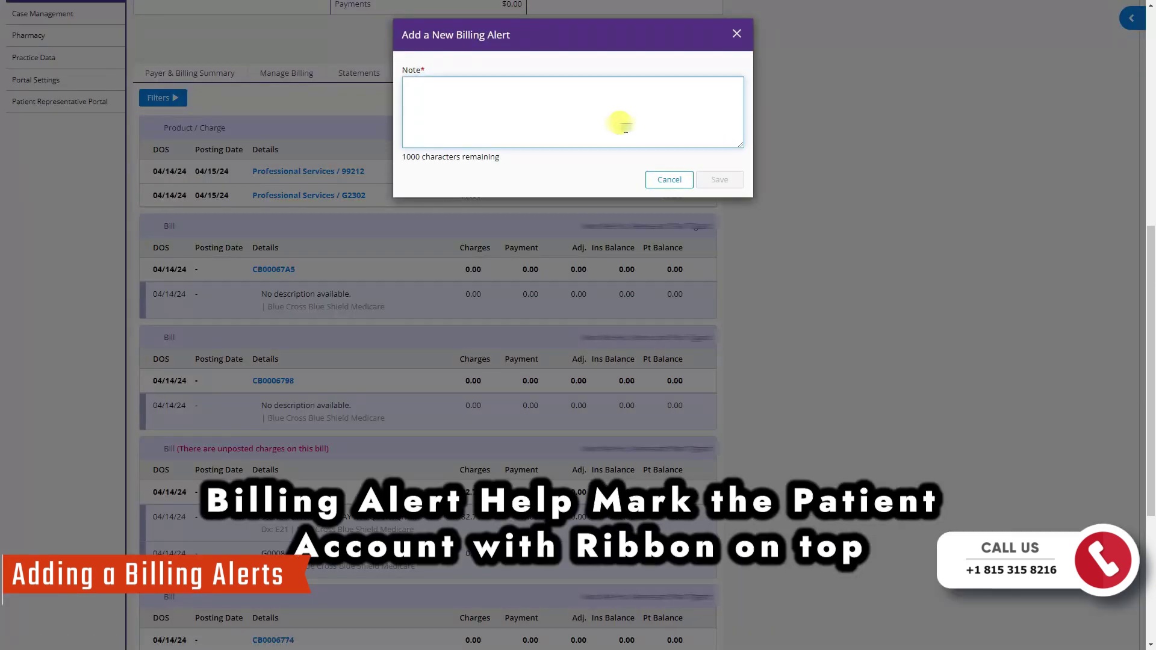
{"action": "type", "text": "COVERAGE TERMINATED ON 01/01/2024"}
{"action": "left_click", "coordinate": [730, 186]}
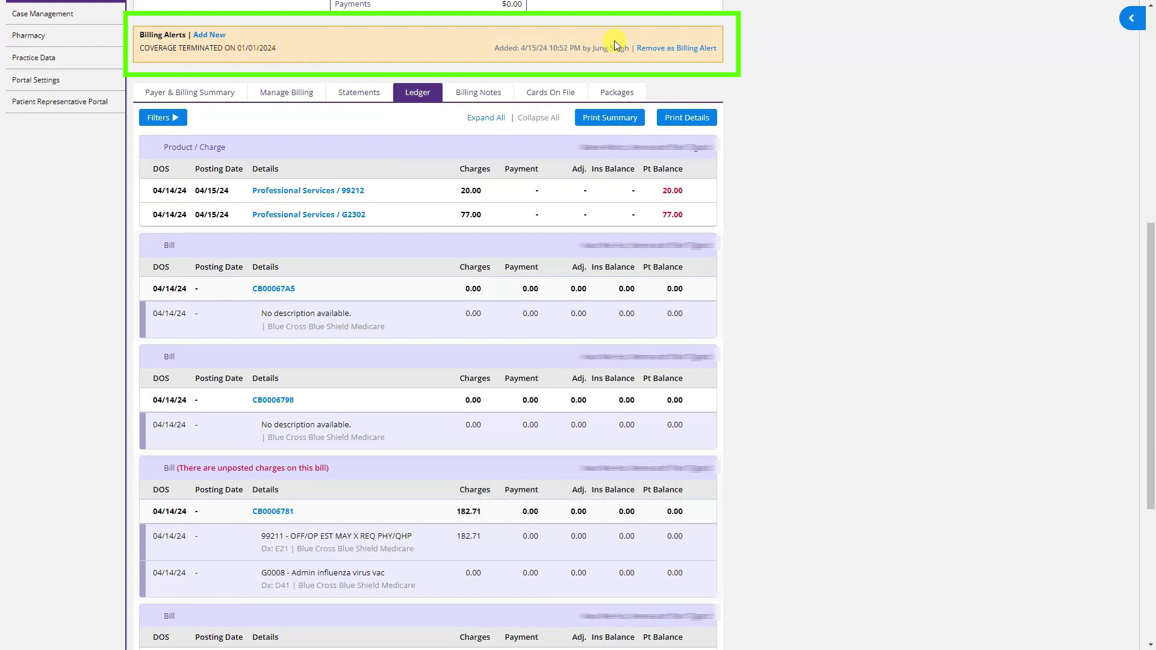
{"action": "left_click", "coordinate": [662, 49]}
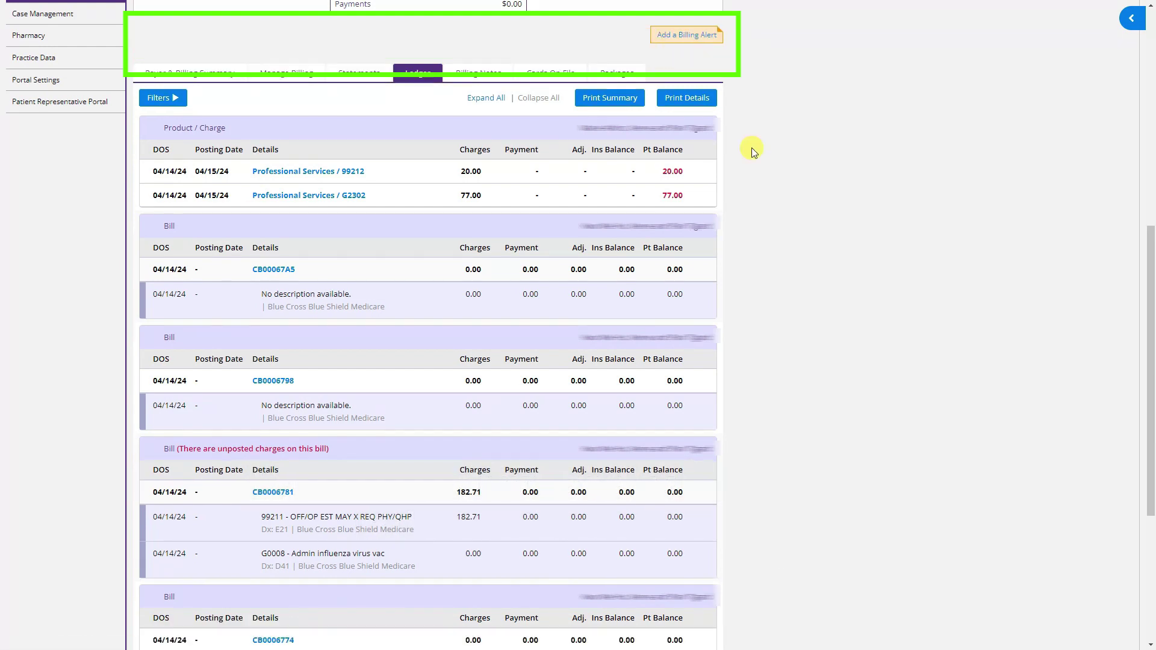
Step: Start a new claim bill for the patient and choose its service location and primary biller
{"action": "scroll", "coordinate": [751, 147], "scroll_direction": "up", "scroll_amount": 3}
{"action": "scroll", "coordinate": [753, 152], "scroll_direction": "up", "scroll_amount": 3}
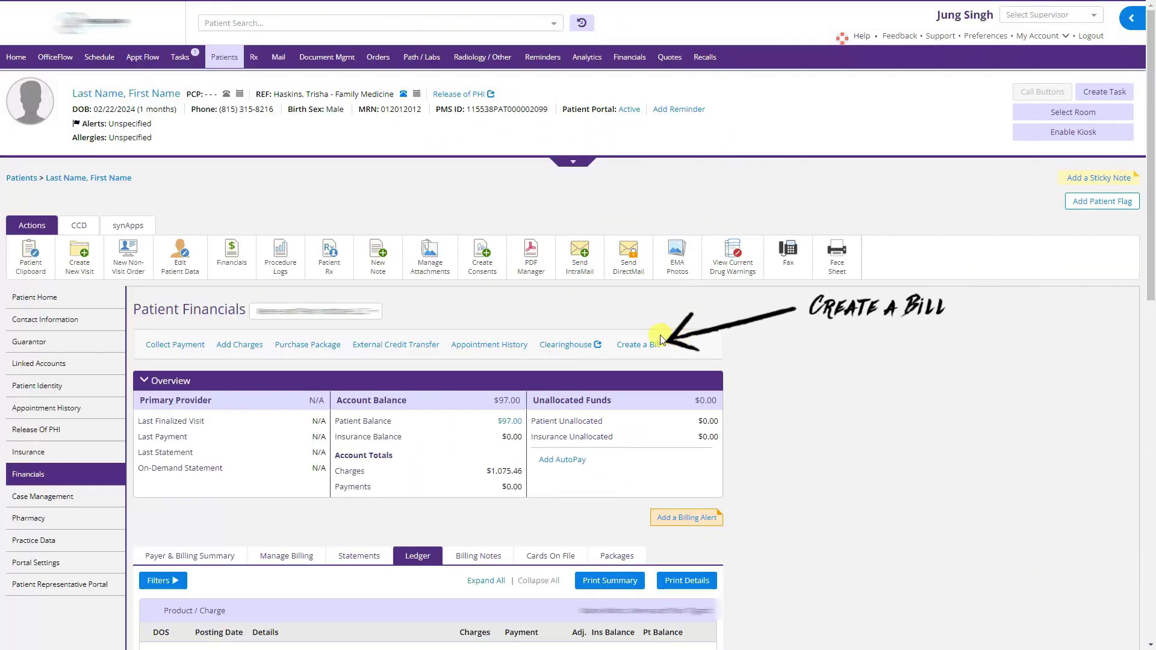
{"action": "left_click", "coordinate": [652, 345]}
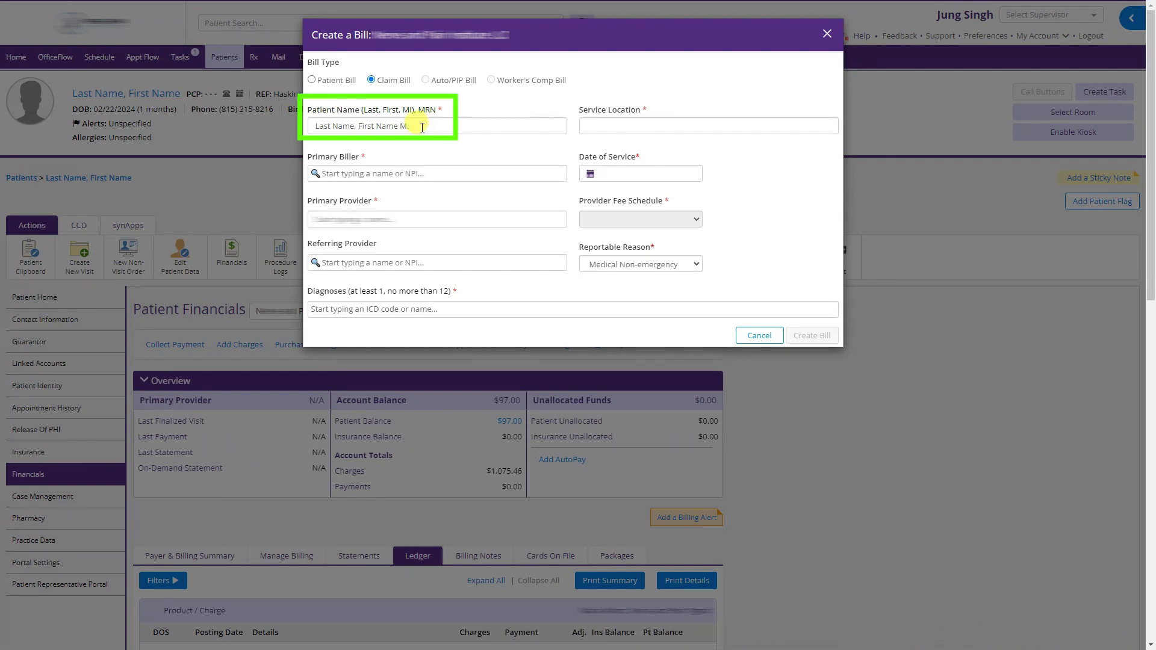
{"action": "left_click", "coordinate": [618, 123]}
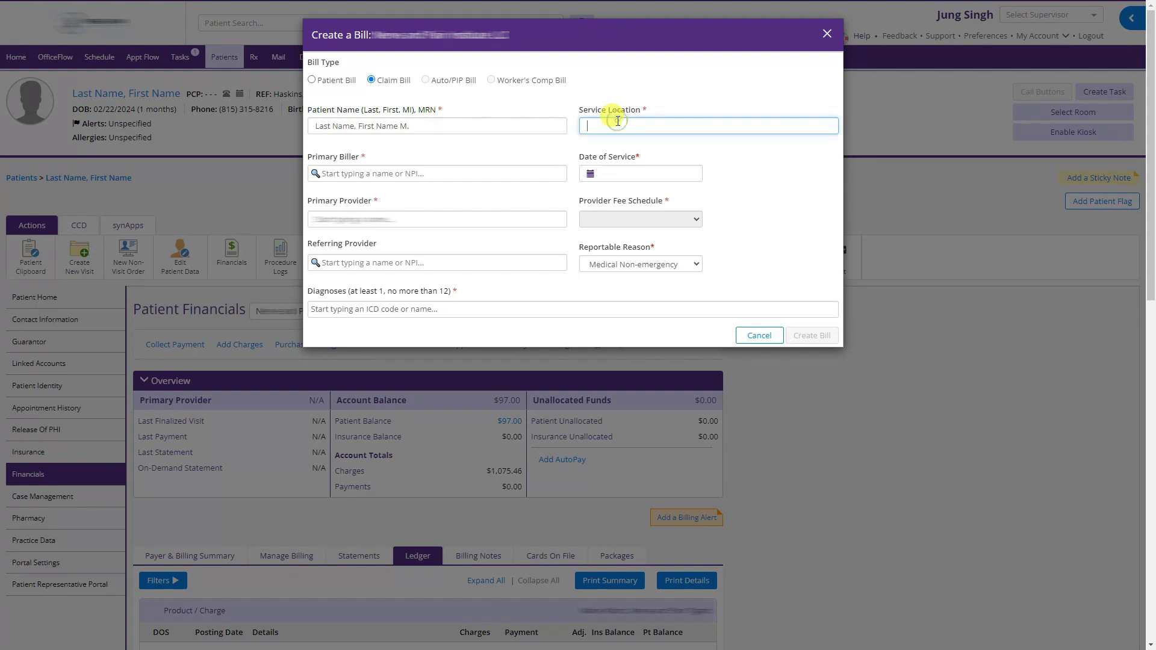
{"action": "left_click", "coordinate": [602, 176]}
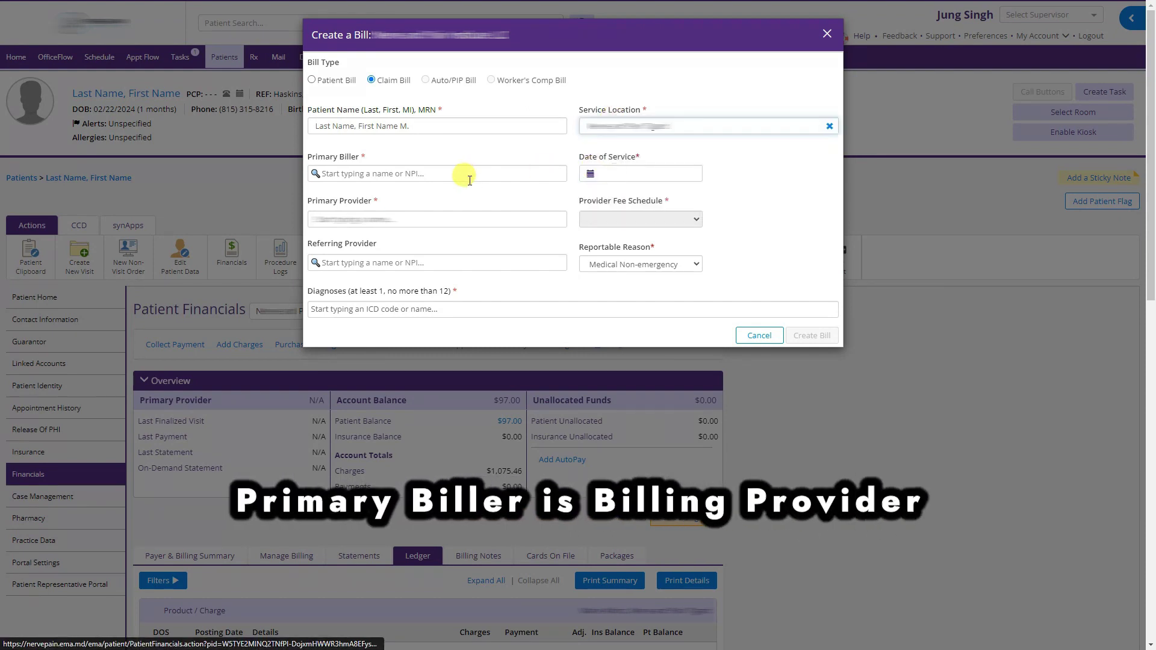
{"action": "left_click", "coordinate": [469, 174]}
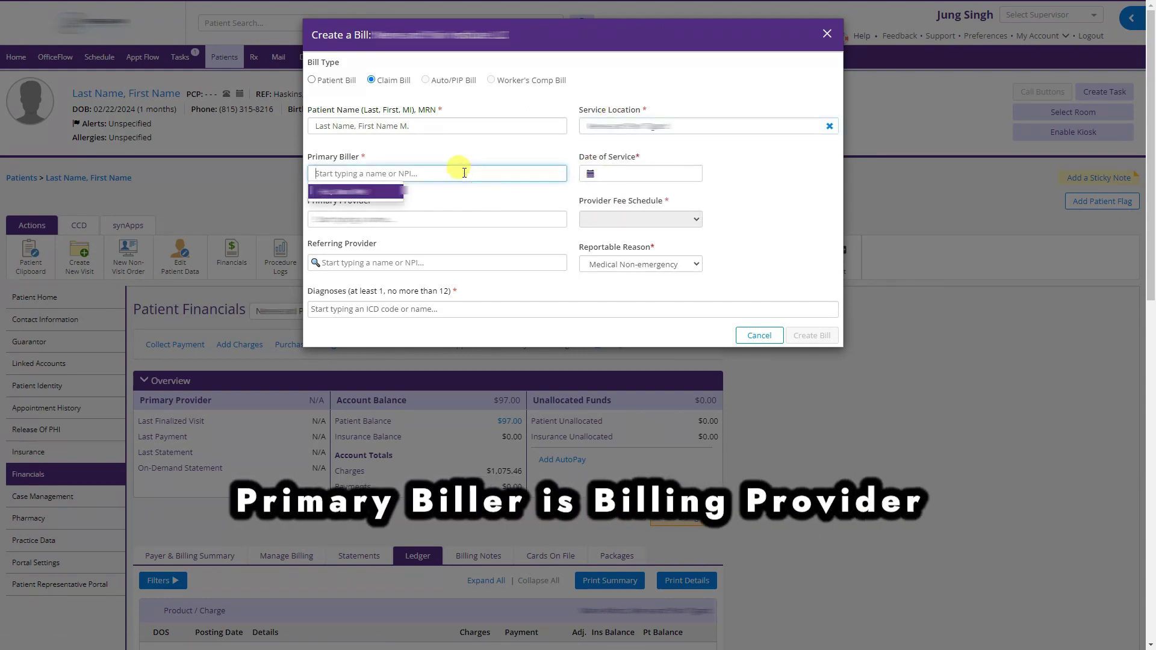
{"action": "left_click", "coordinate": [359, 191]}
Step: Set the bill's date of service to 04/14/2024, with fee schedule Master Fee Schedule 20x Medicare and reportable reason Medical Non-emergency
{"action": "left_click", "coordinate": [629, 174]}
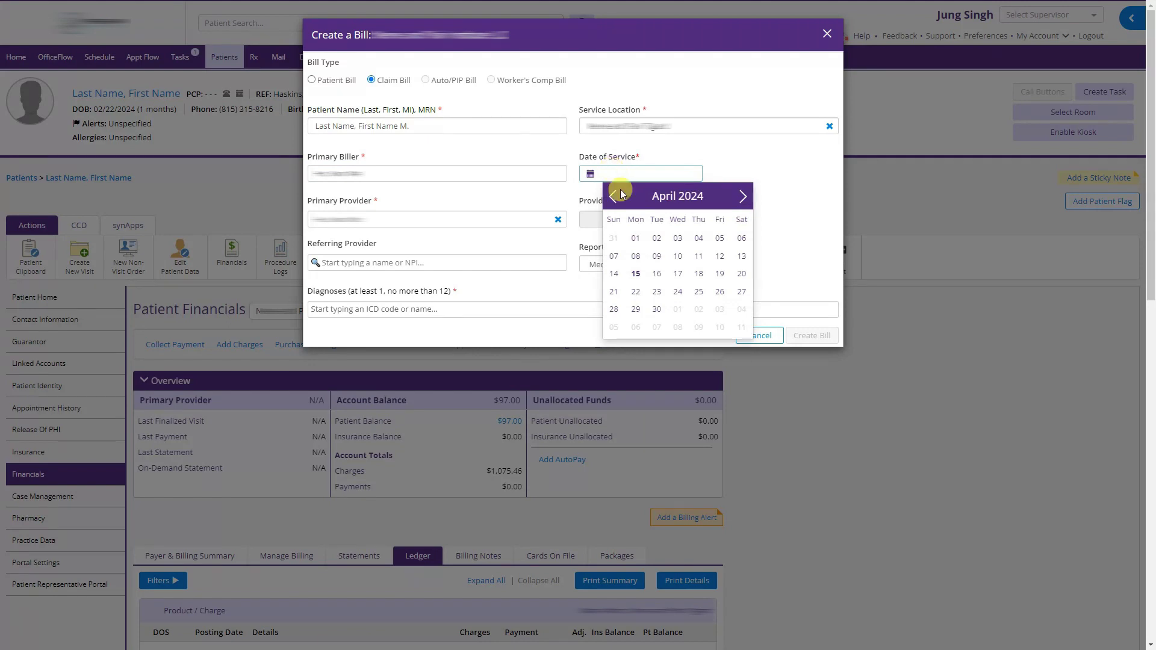
{"action": "left_click", "coordinate": [614, 274]}
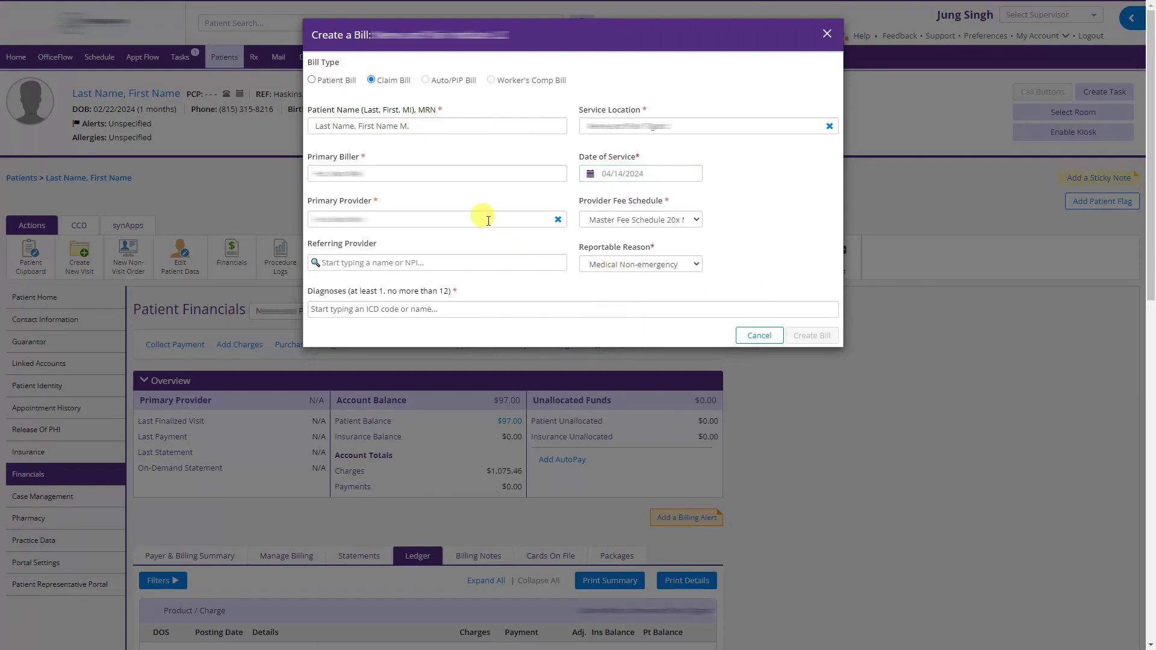
{"action": "left_click", "coordinate": [626, 222]}
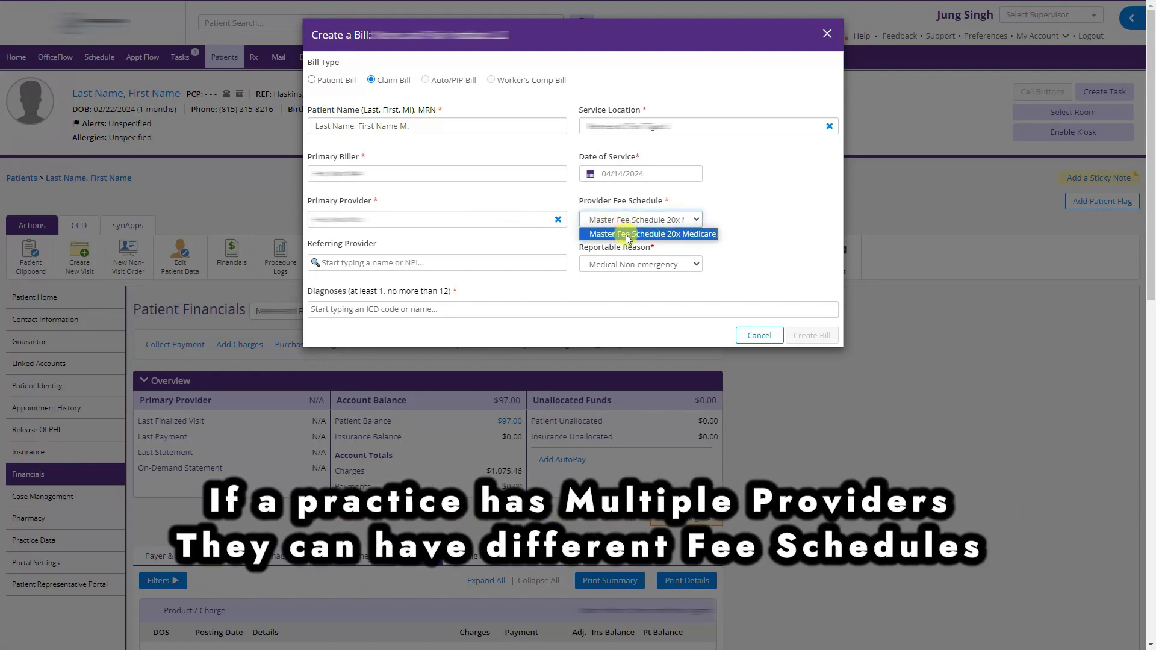
{"action": "left_click", "coordinate": [627, 234]}
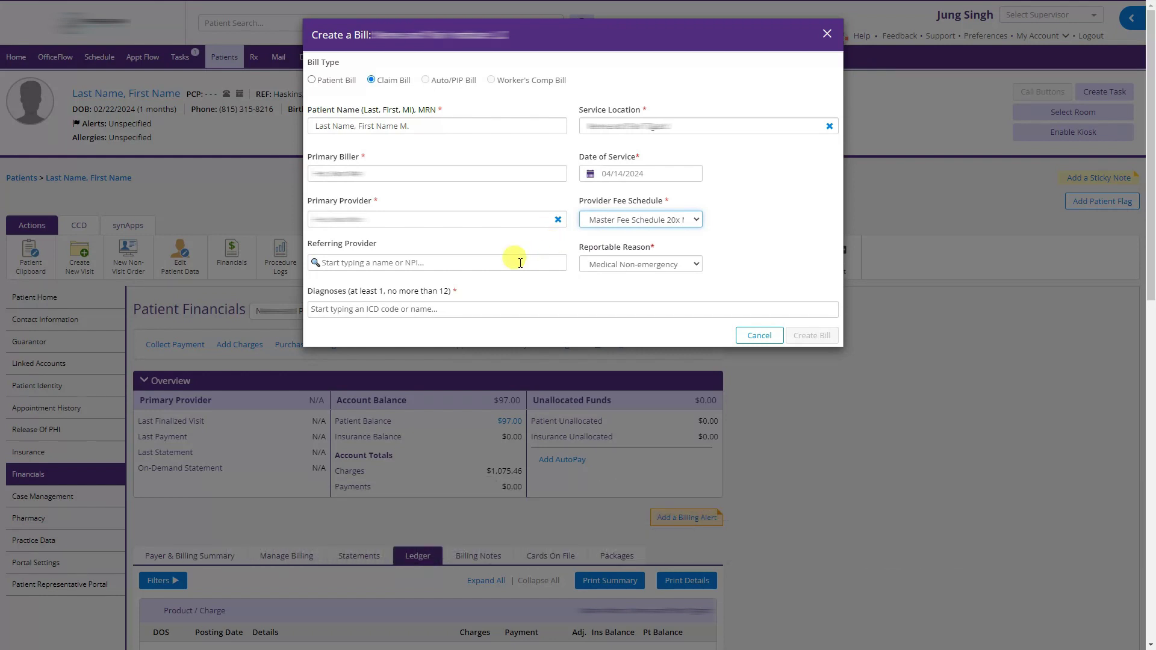
{"action": "left_click", "coordinate": [642, 265]}
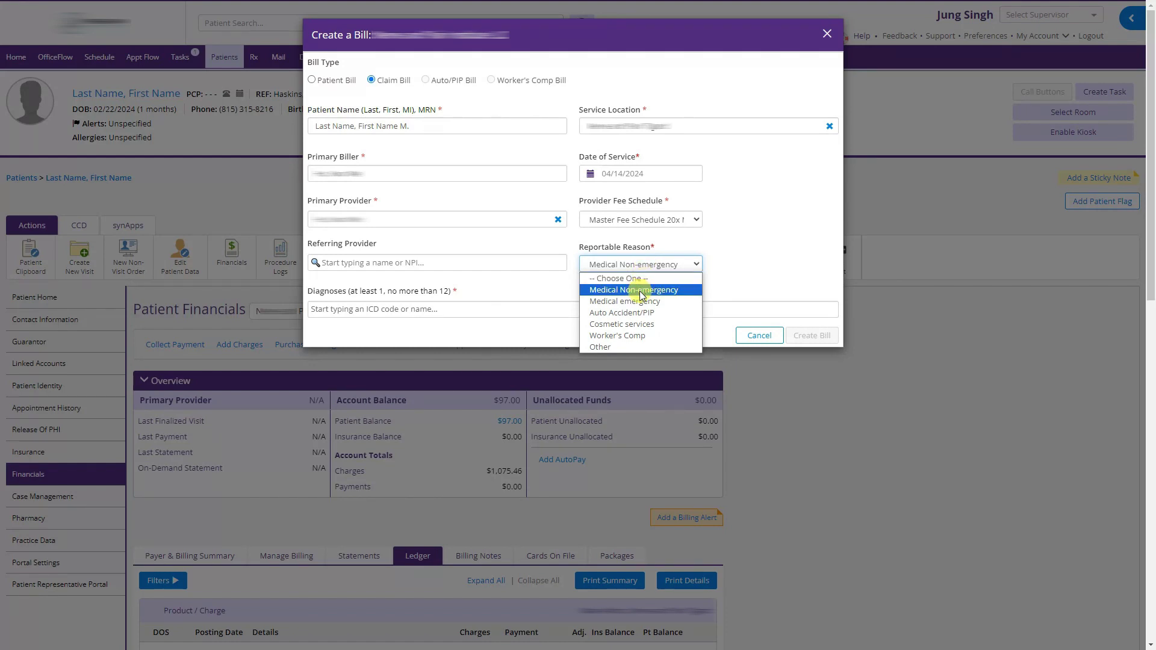
{"action": "left_click", "coordinate": [640, 291]}
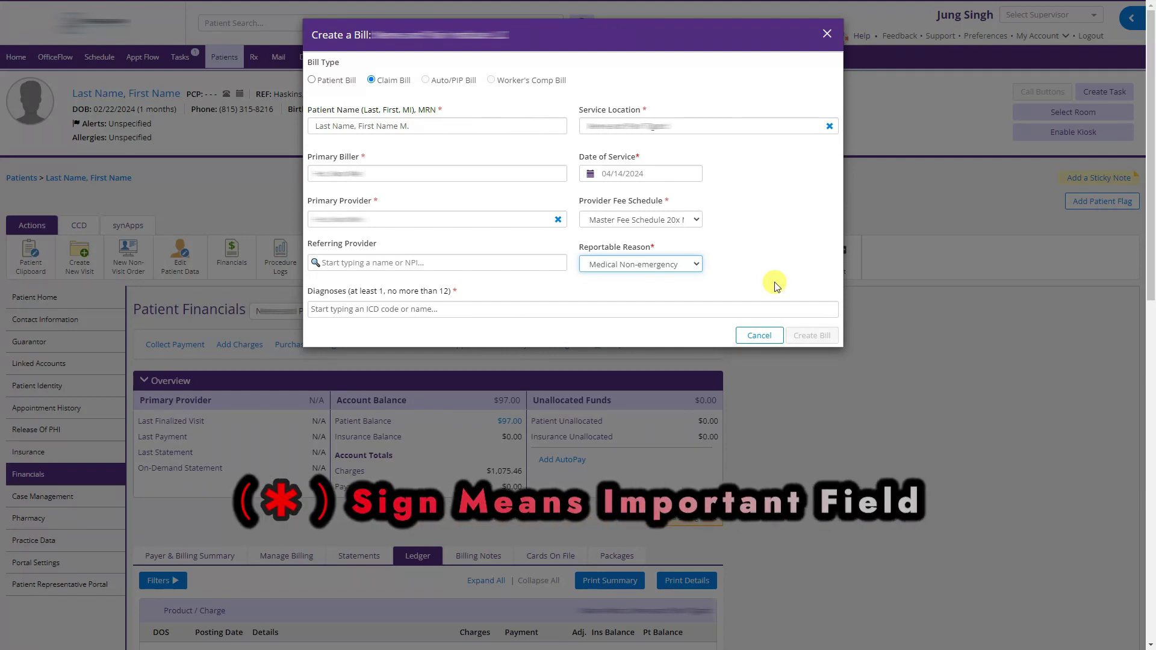
Step: Add diagnosis code E21 to the new bill
{"action": "left_click", "coordinate": [687, 310]}
{"action": "type", "text": "E21"}
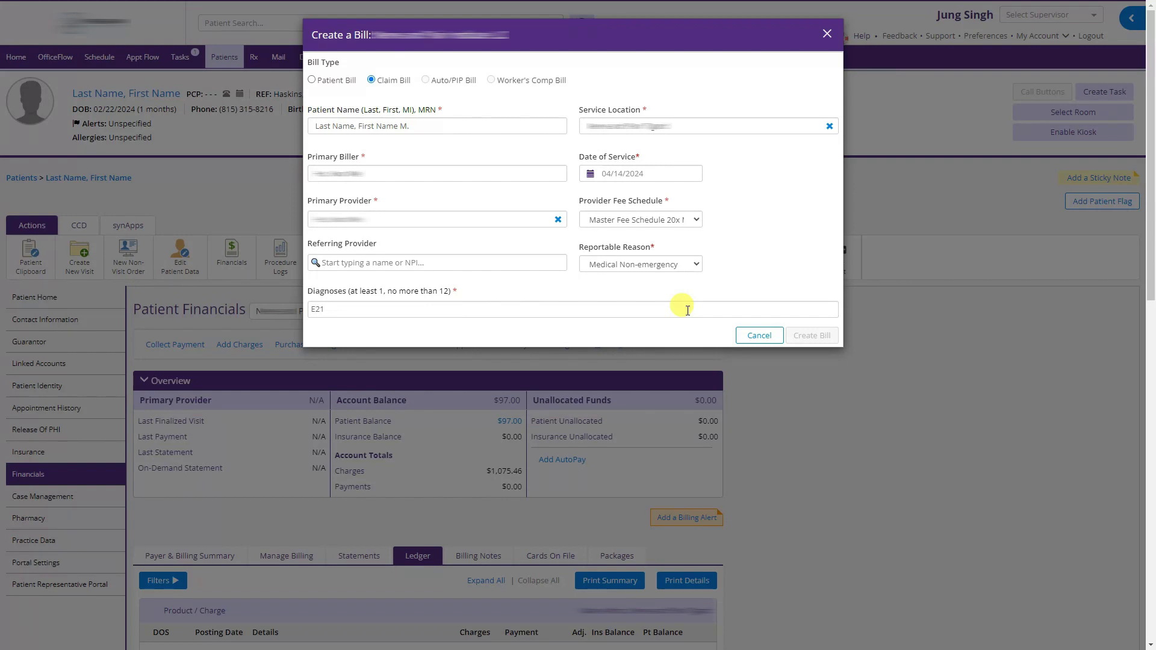
{"action": "left_click", "coordinate": [554, 329]}
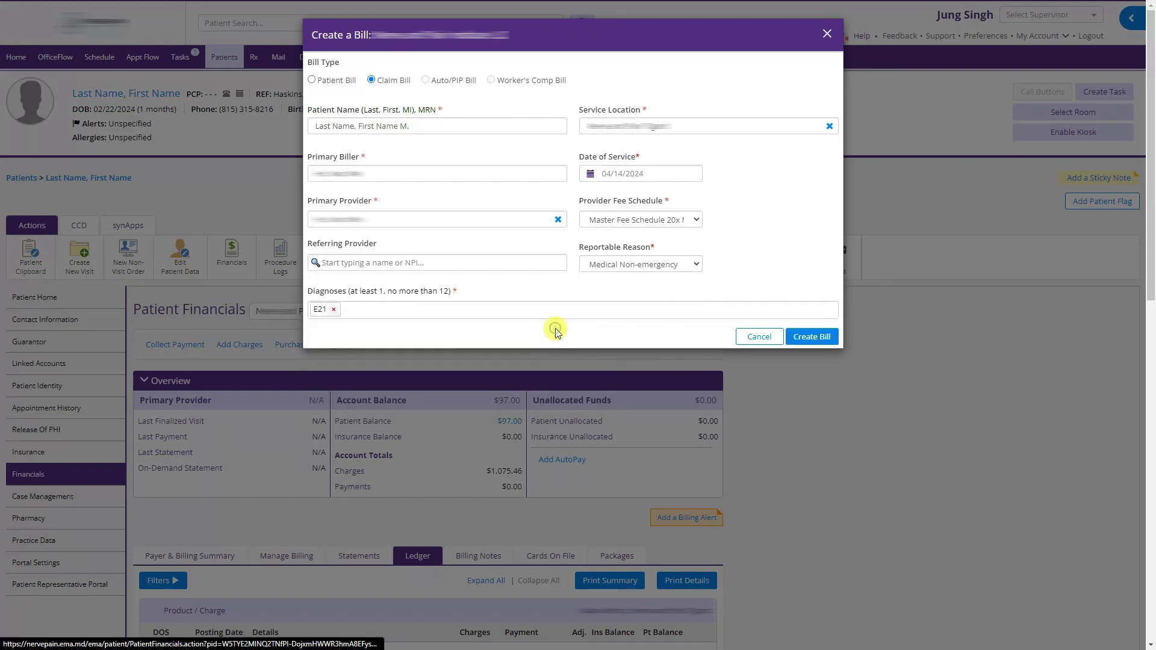
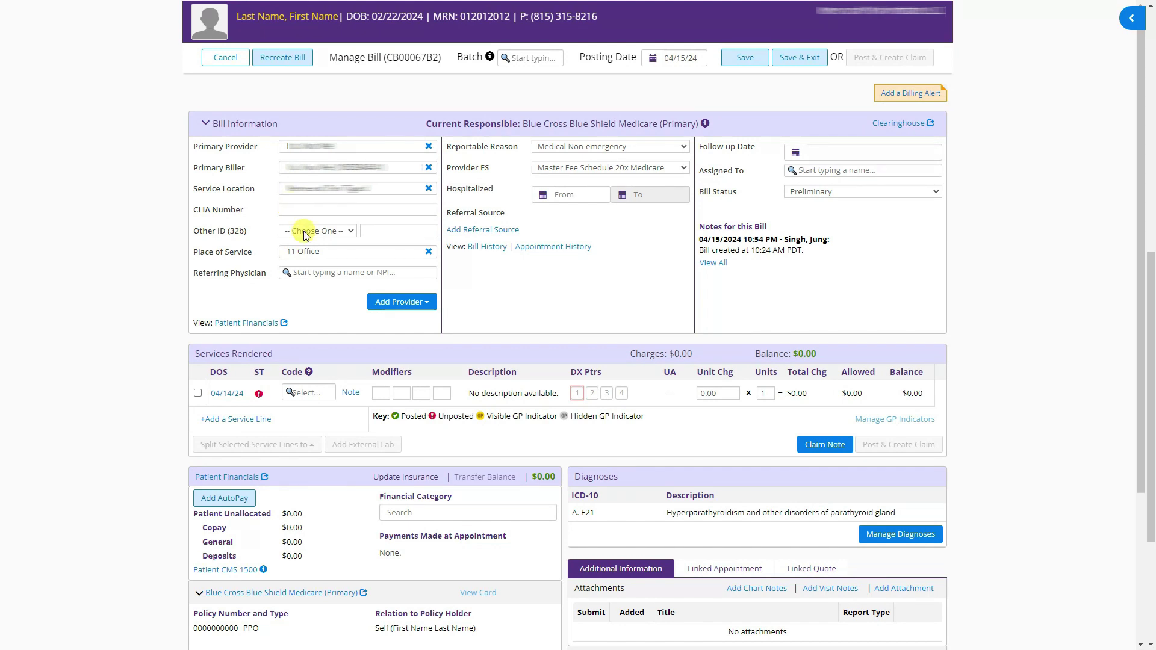
Step: Try the 0B State License Number and G2 Provider Commercial Number types for Other ID (32b), and reset it to no choice
{"action": "left_click", "coordinate": [305, 230]}
{"action": "left_click", "coordinate": [306, 257]}
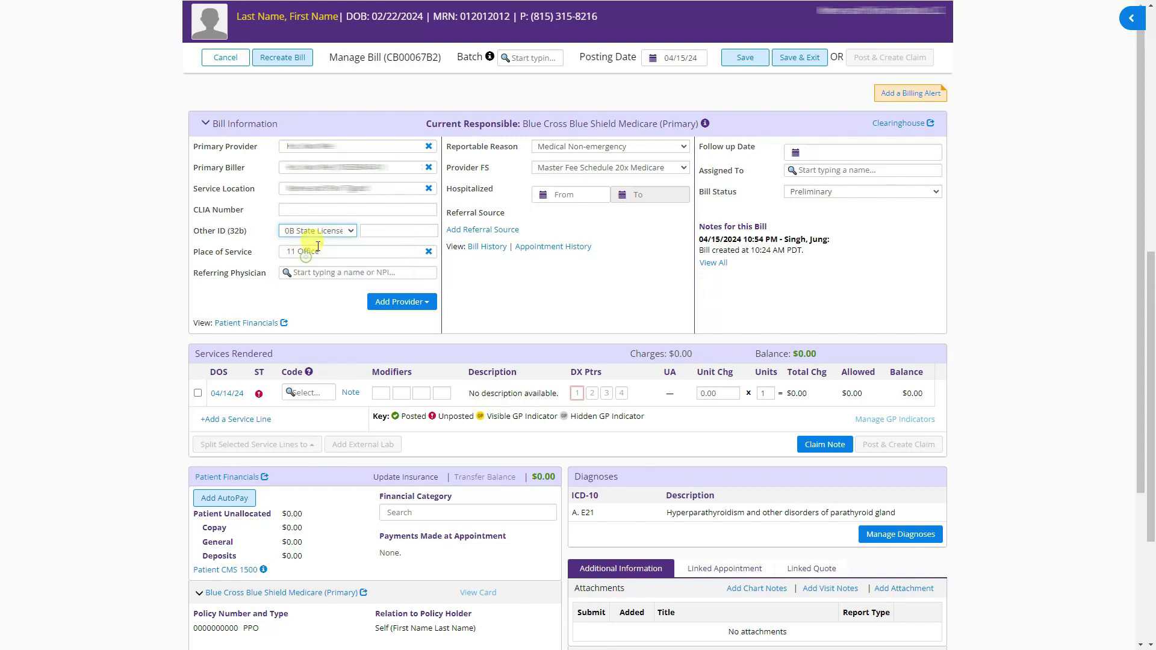
{"action": "left_click", "coordinate": [317, 234]}
{"action": "left_click", "coordinate": [309, 265]}
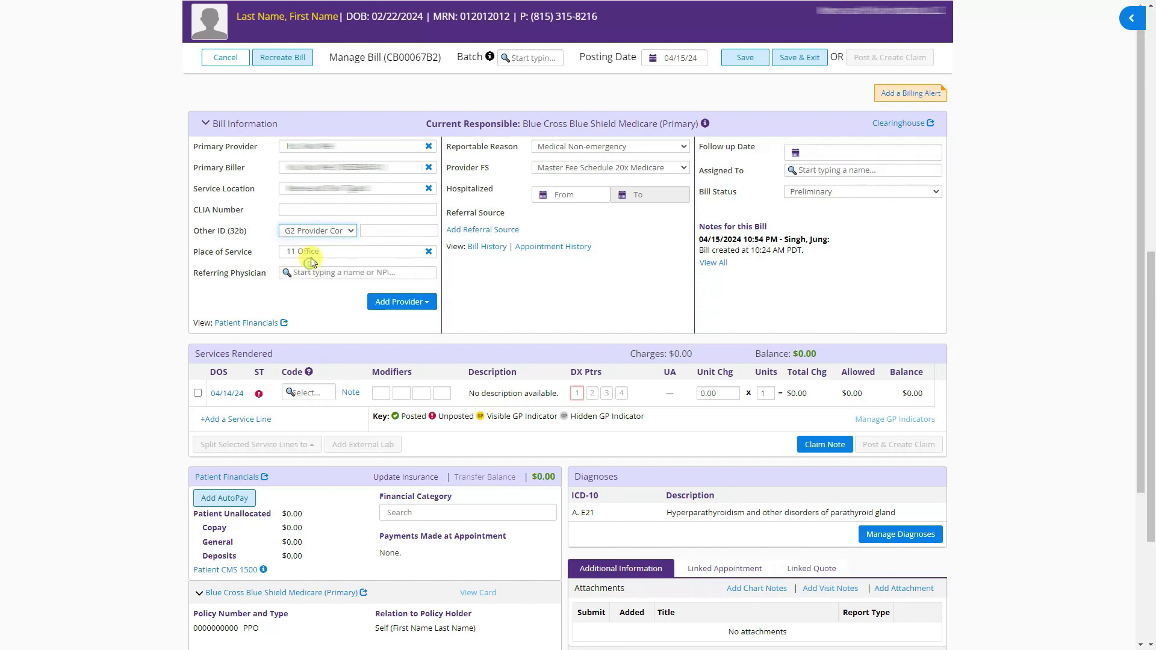
{"action": "left_click", "coordinate": [316, 232]}
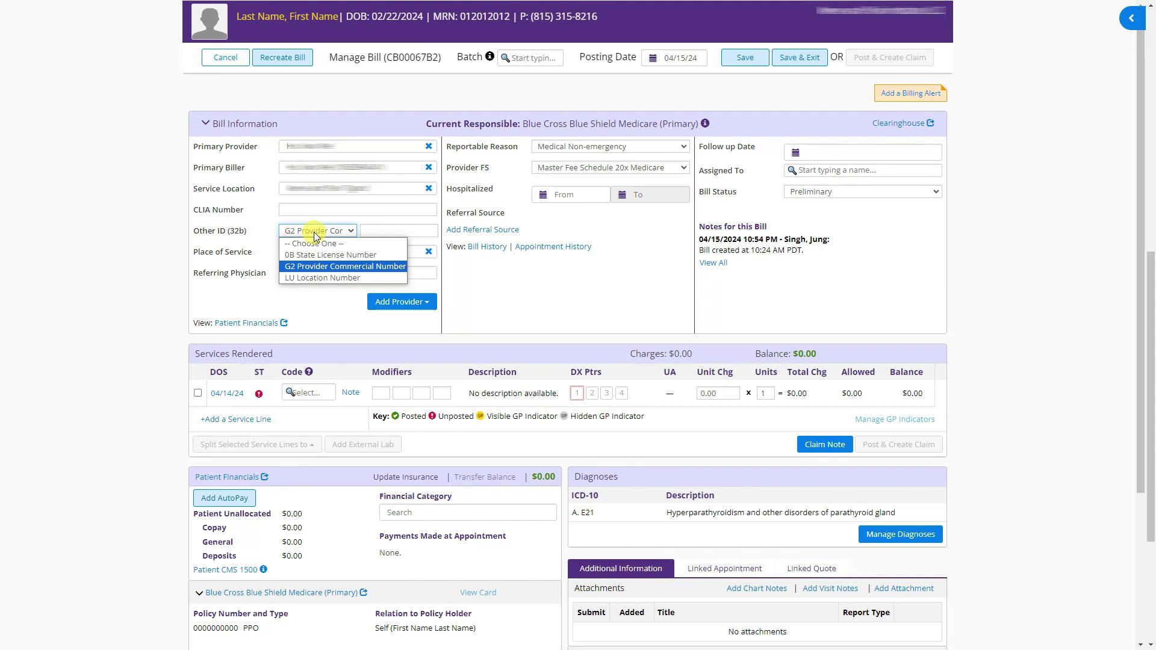
{"action": "left_click", "coordinate": [310, 255]}
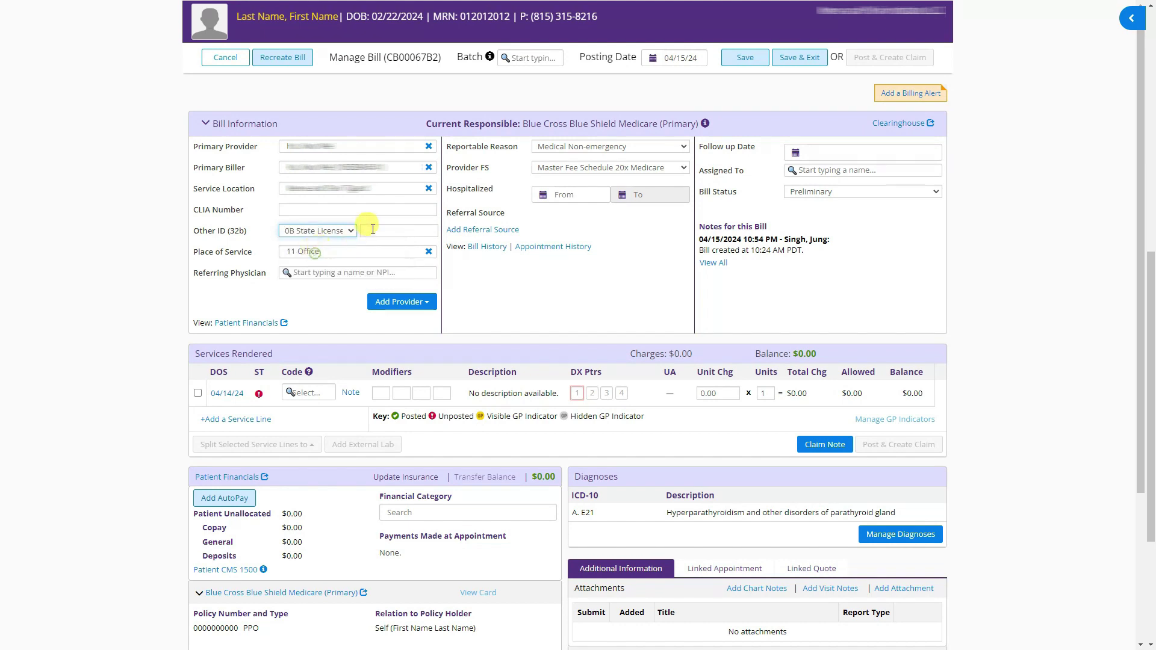
{"action": "left_click", "coordinate": [372, 229]}
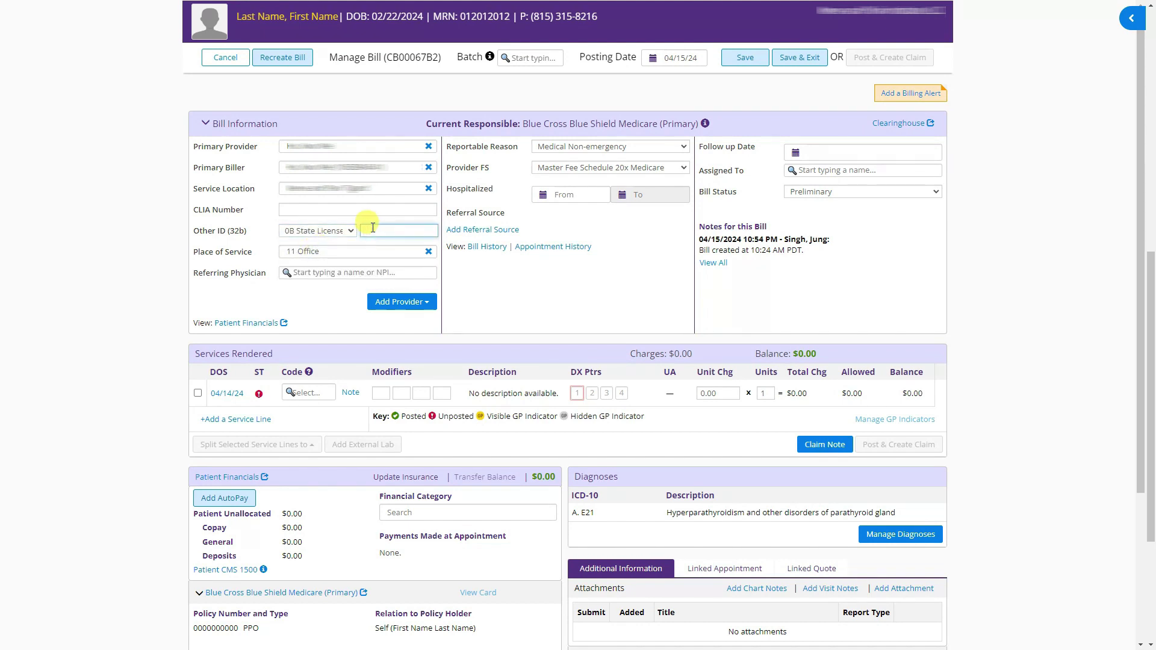
{"action": "left_click", "coordinate": [331, 231]}
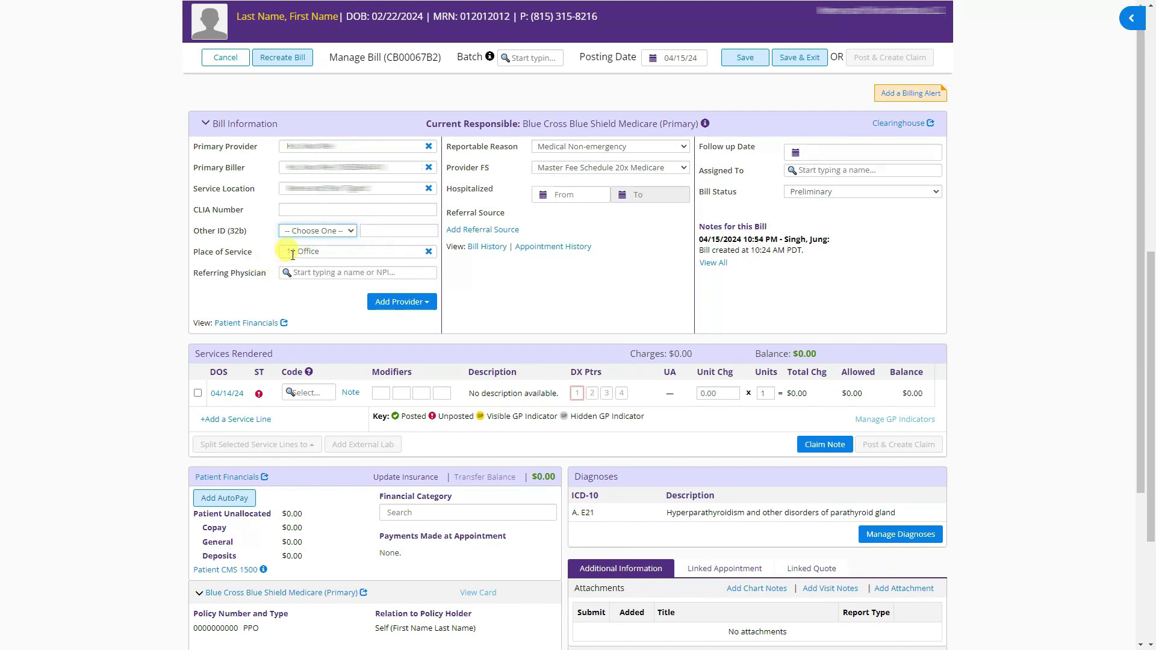
Step: Try 10 Telehealth Provided in Patient's Home as the place of service, and set it back to 11 Office
{"action": "left_click", "coordinate": [299, 253]}
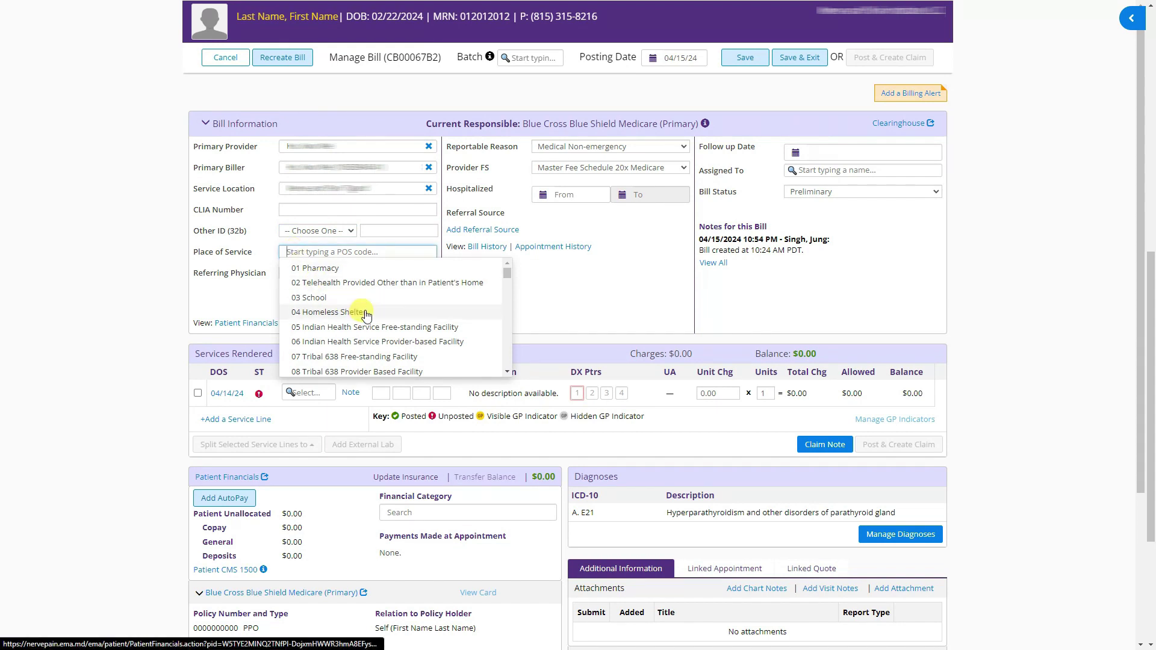
{"action": "scroll", "coordinate": [367, 314], "scroll_direction": "down", "scroll_amount": 1}
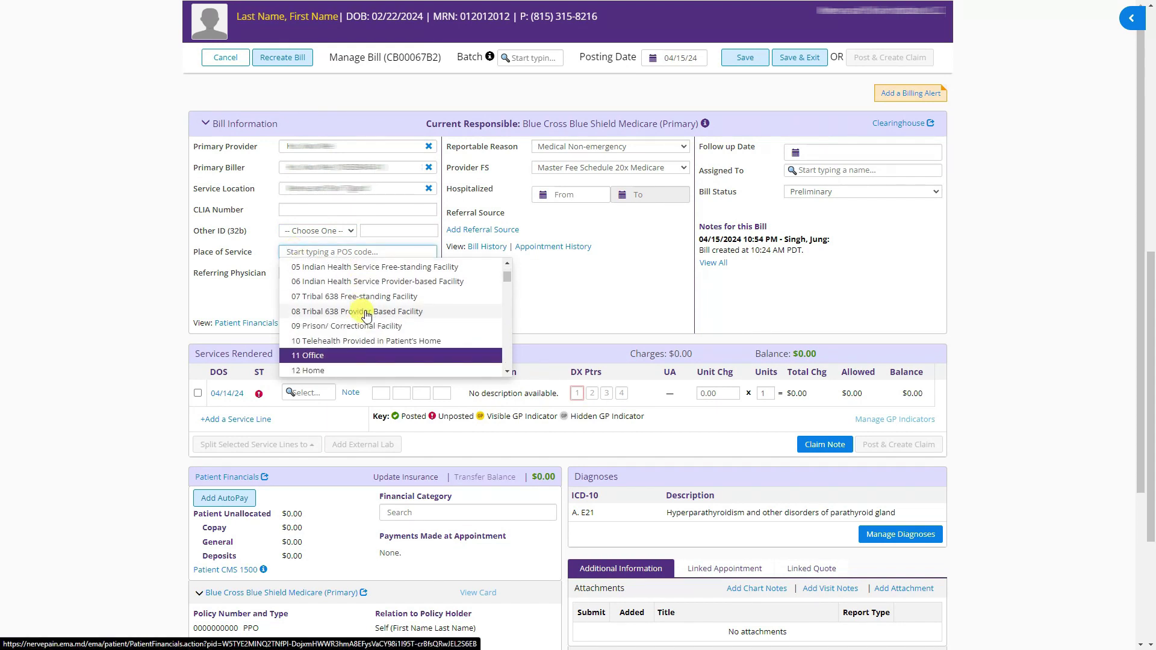
{"action": "left_click", "coordinate": [358, 342]}
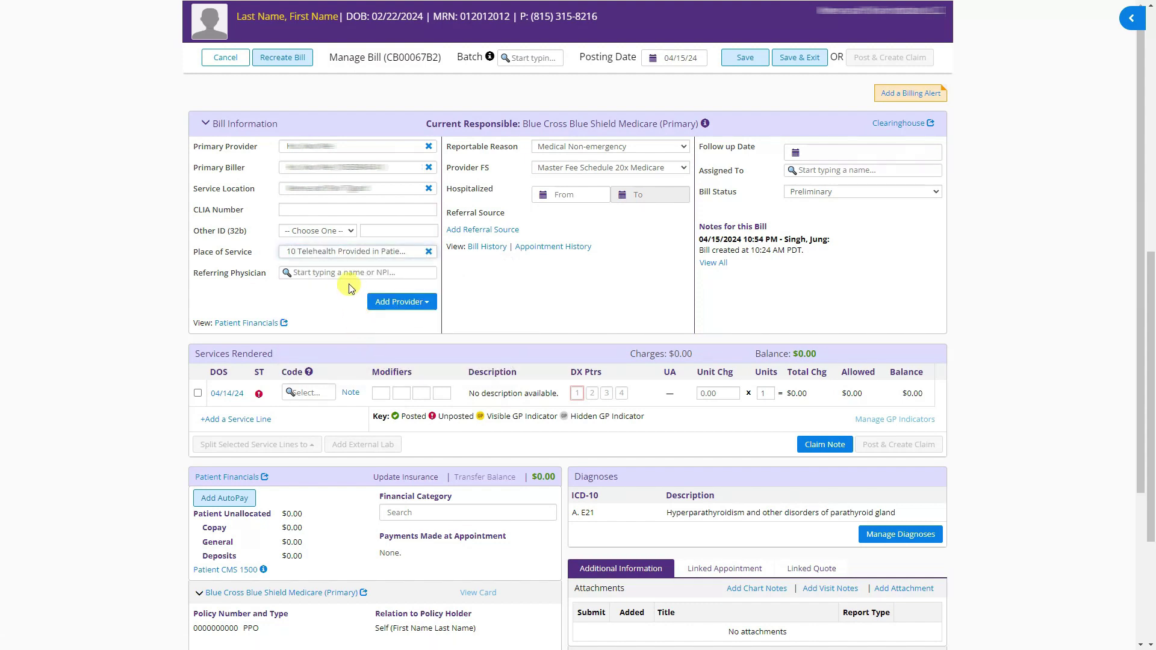
{"action": "left_click", "coordinate": [353, 253]}
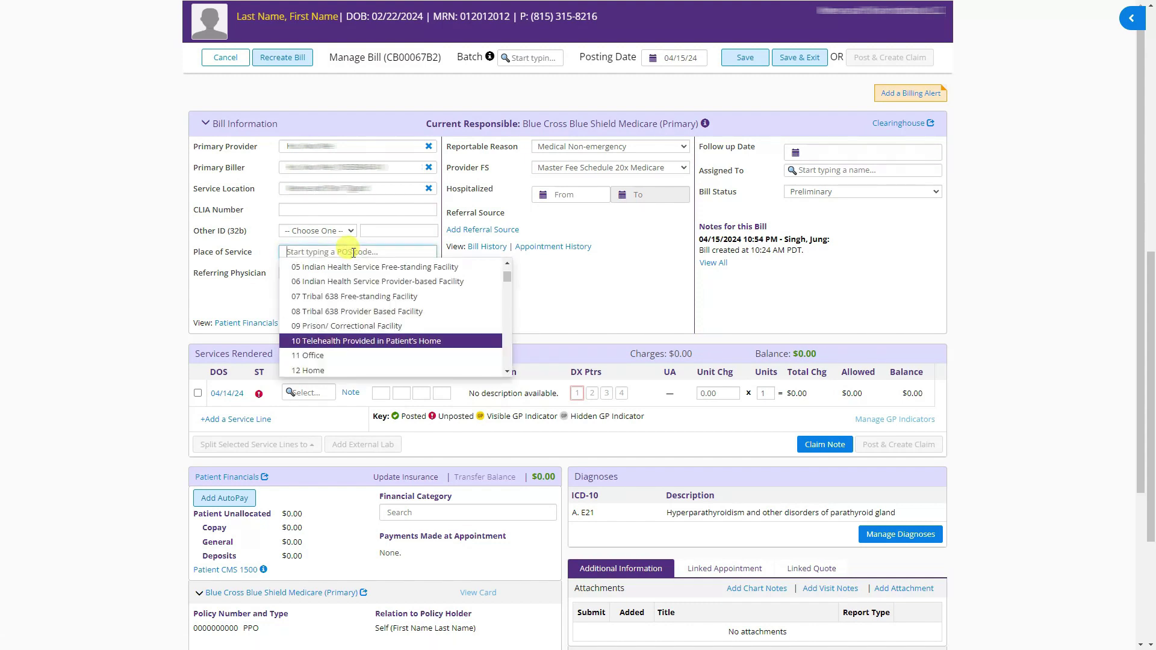
{"action": "left_click", "coordinate": [347, 357]}
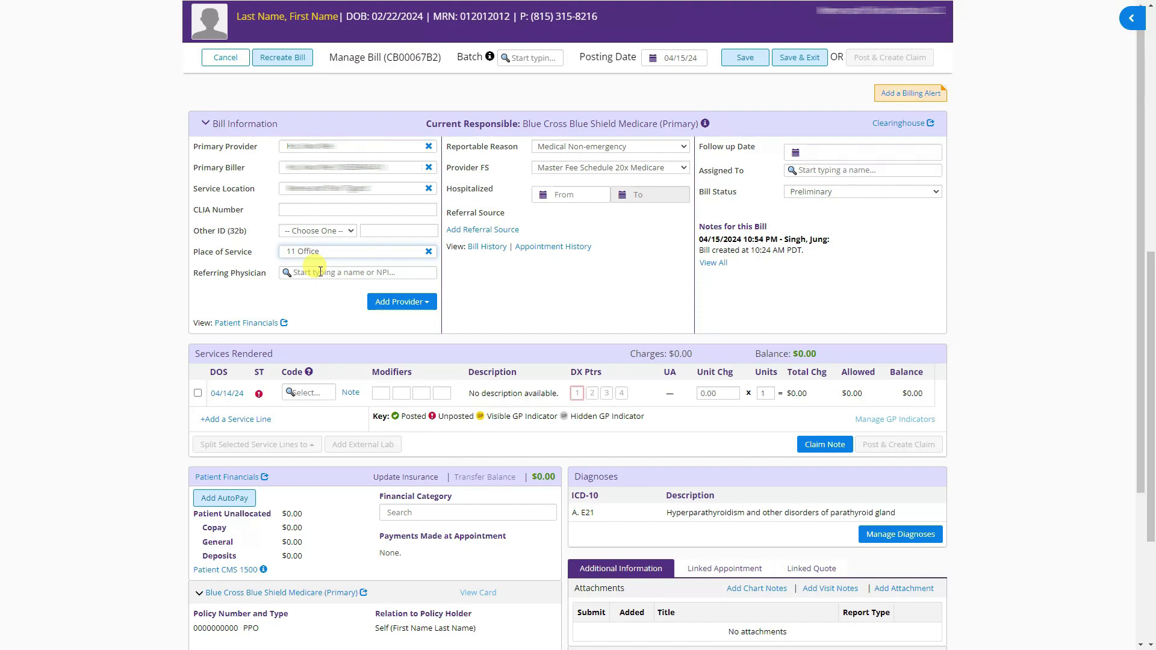
Step: Add Ordering Provider and Supervising Provider fields to the bill information
{"action": "left_click", "coordinate": [397, 302]}
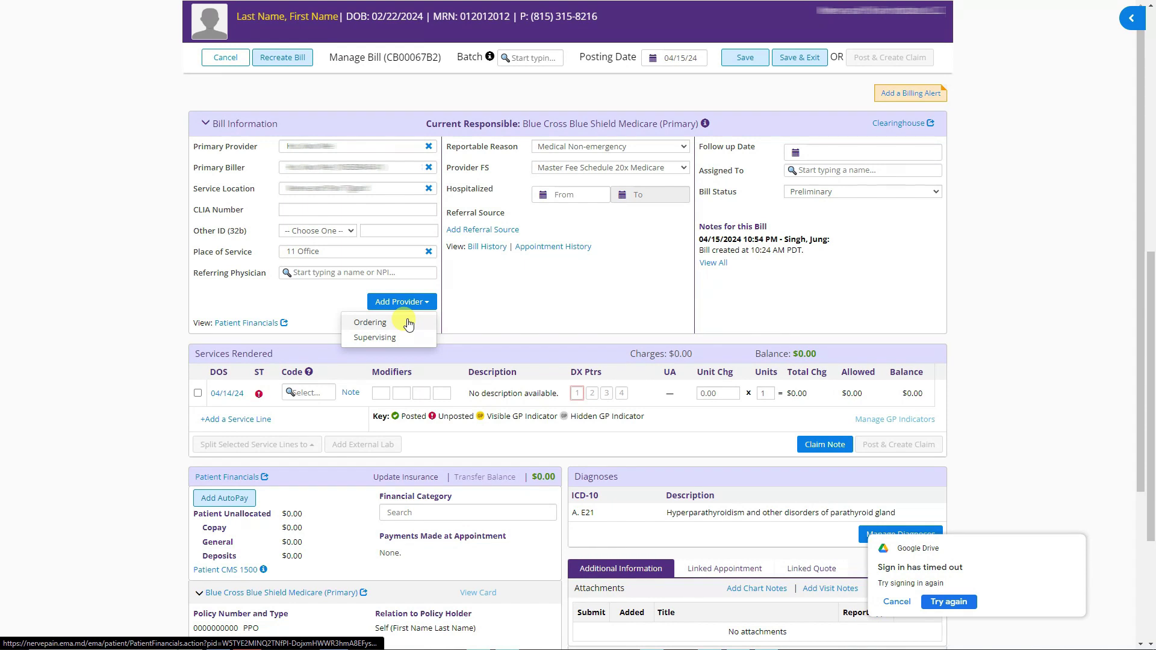
{"action": "left_click", "coordinate": [408, 323]}
{"action": "left_click", "coordinate": [407, 324]}
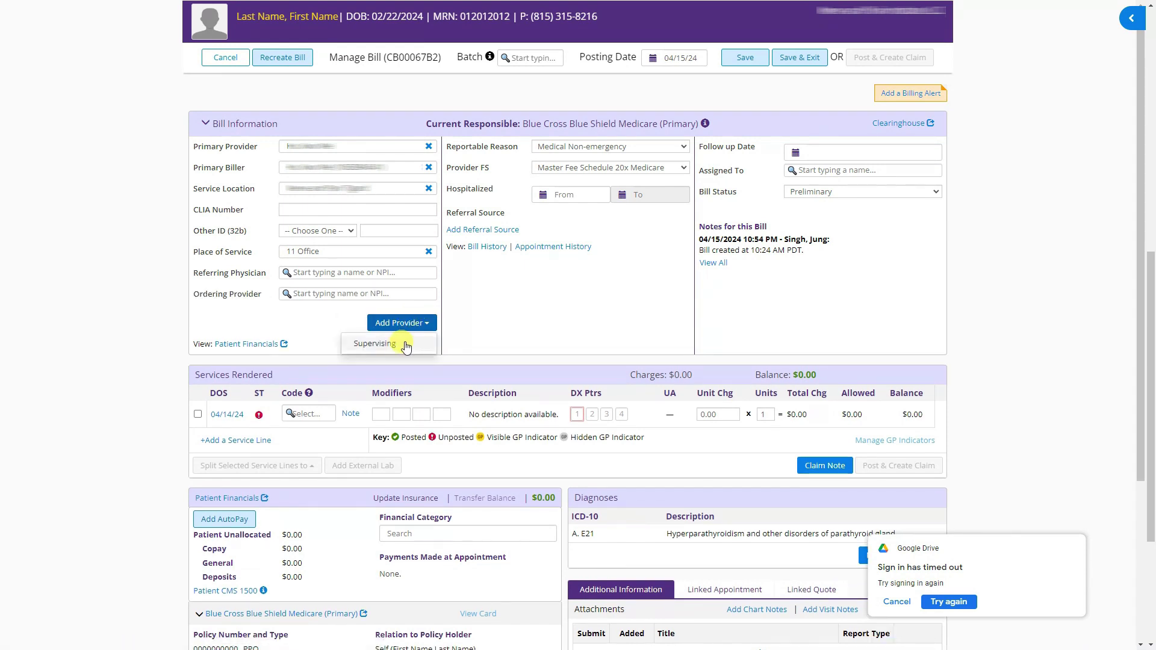
{"action": "left_click", "coordinate": [406, 346]}
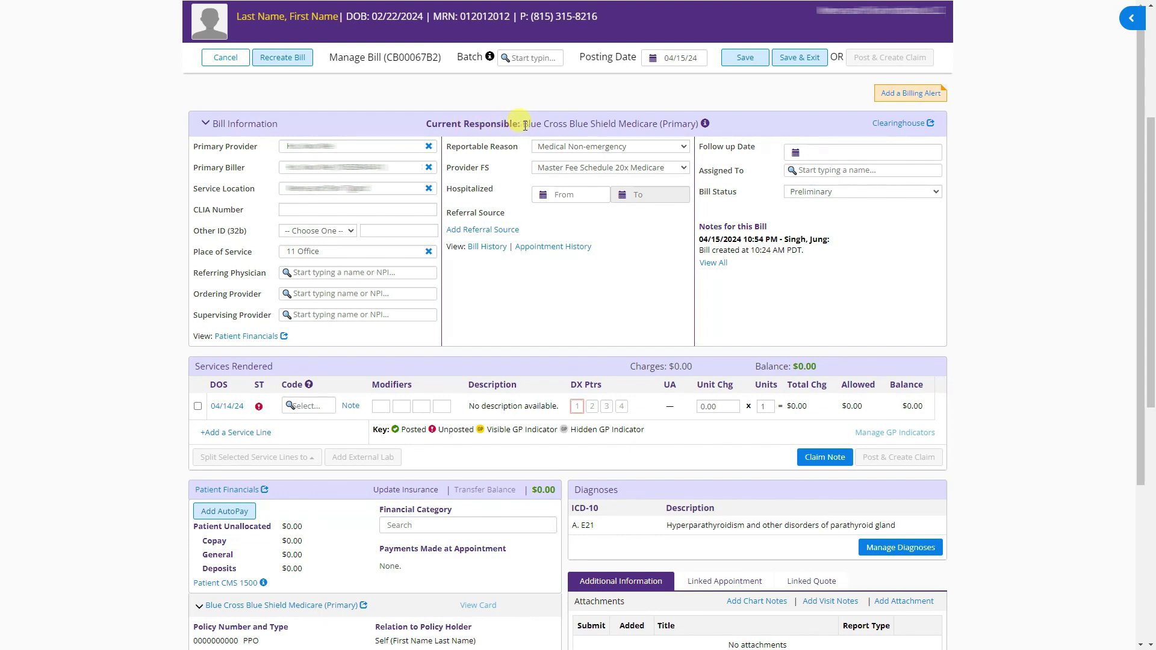
Step: Check which payer is listed as the bill's current responsible party
{"action": "left_click_drag", "start_coordinate": [524, 124], "coordinate": [648, 120]}
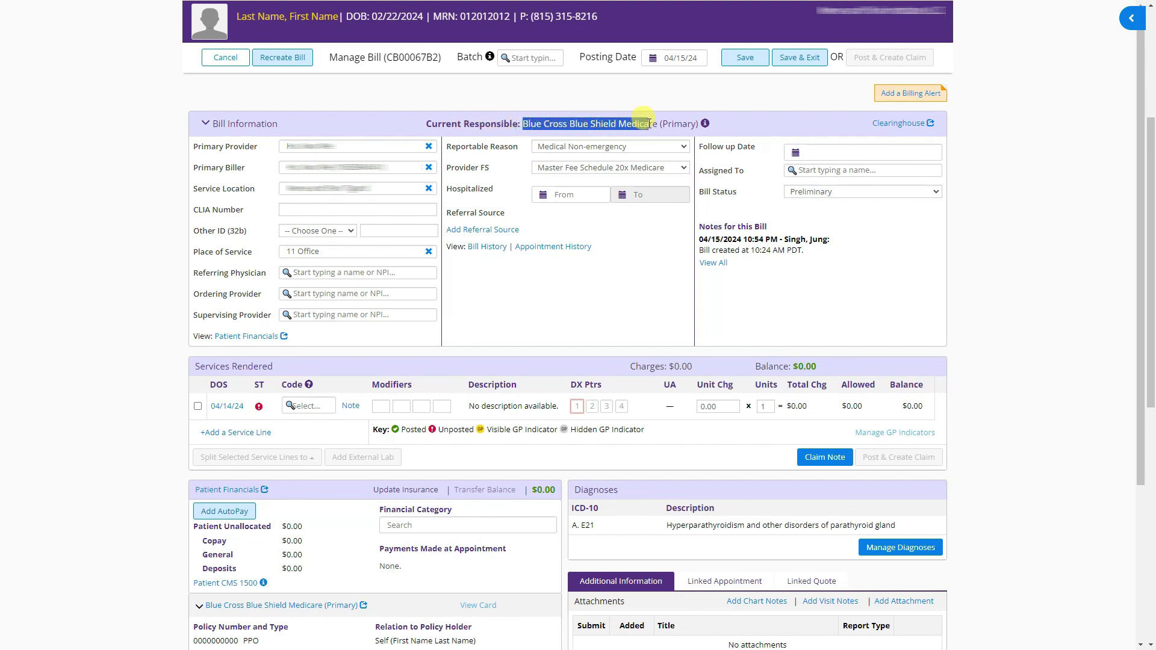
{"action": "left_click", "coordinate": [612, 123]}
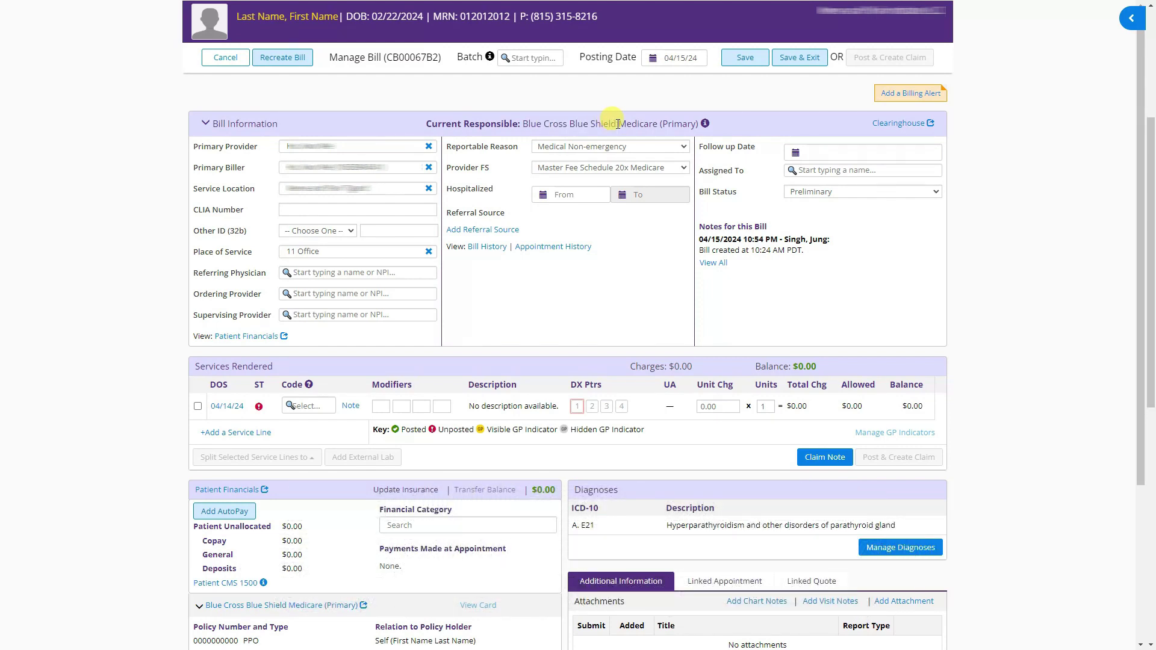
{"action": "left_click_drag", "start_coordinate": [424, 123], "coordinate": [522, 124]}
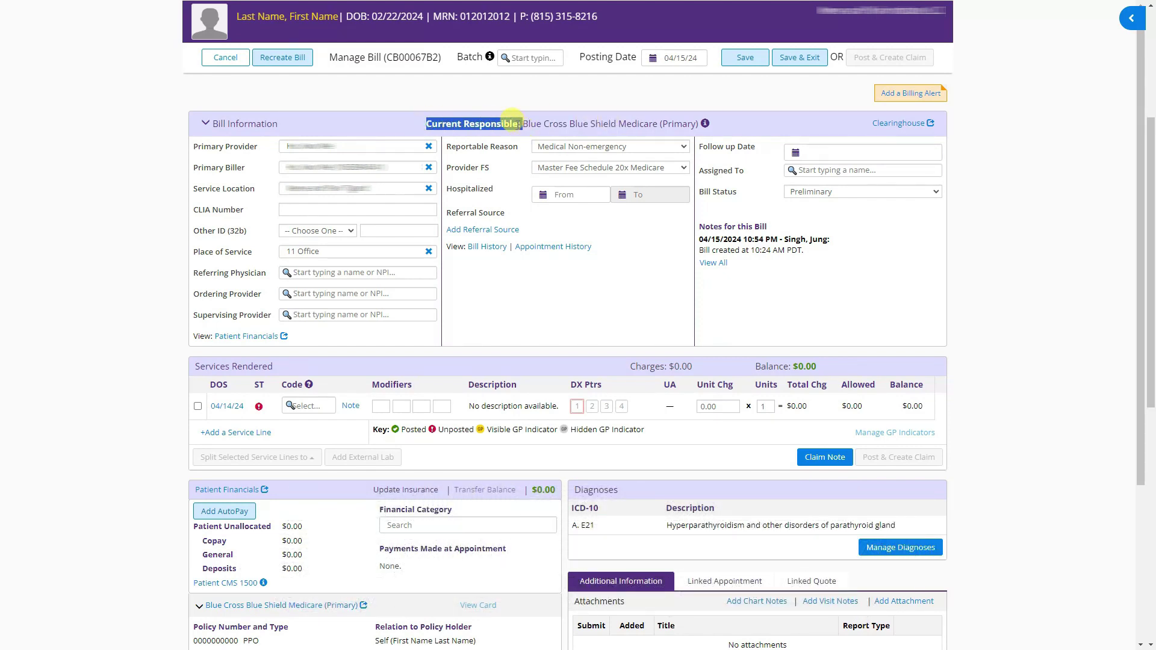
{"action": "left_click", "coordinate": [522, 127]}
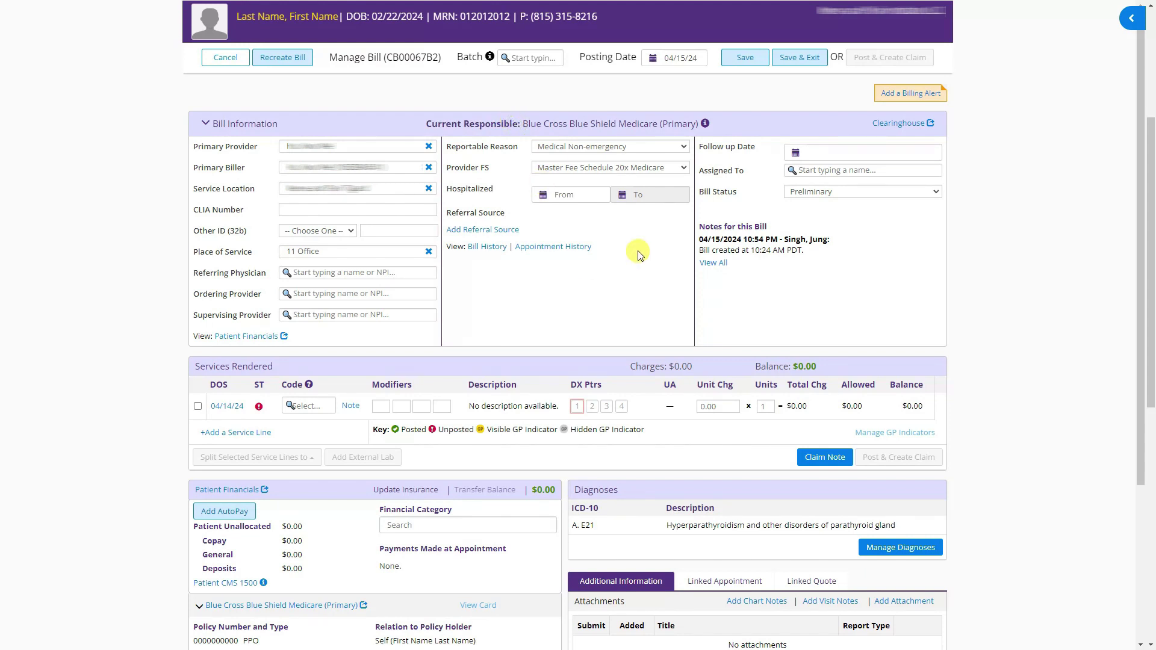
Step: Review the reportable reason options, keeping Medical Non-emergency, and view the Hospitalized date range fields
{"action": "left_click", "coordinate": [651, 147]}
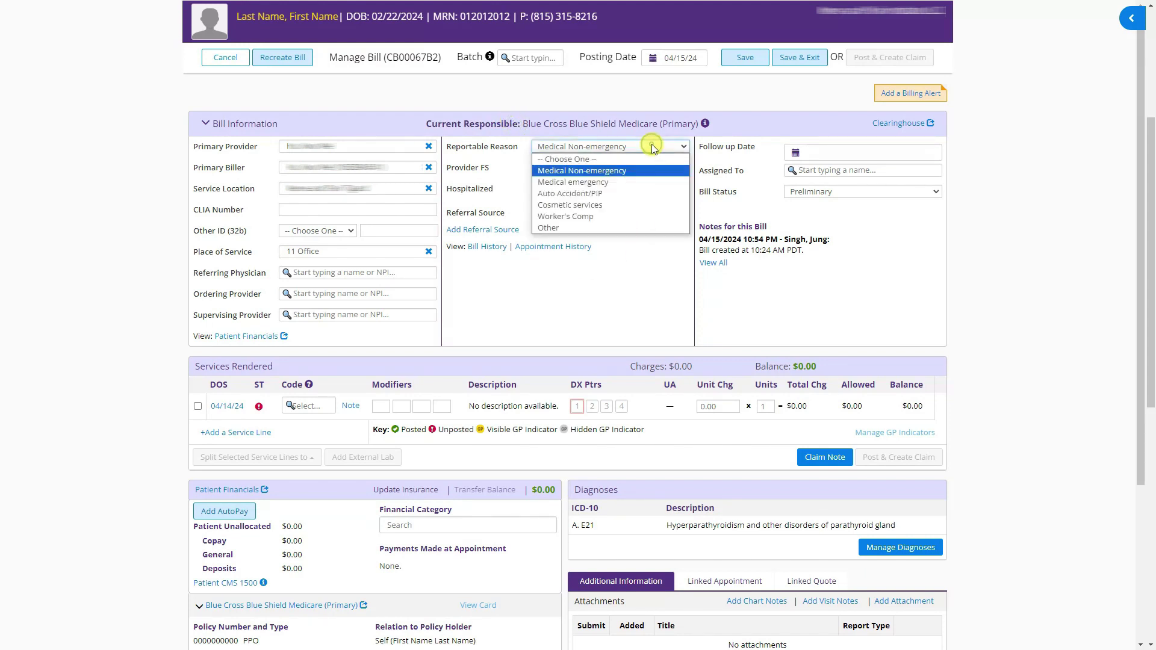
{"action": "left_click", "coordinate": [622, 171]}
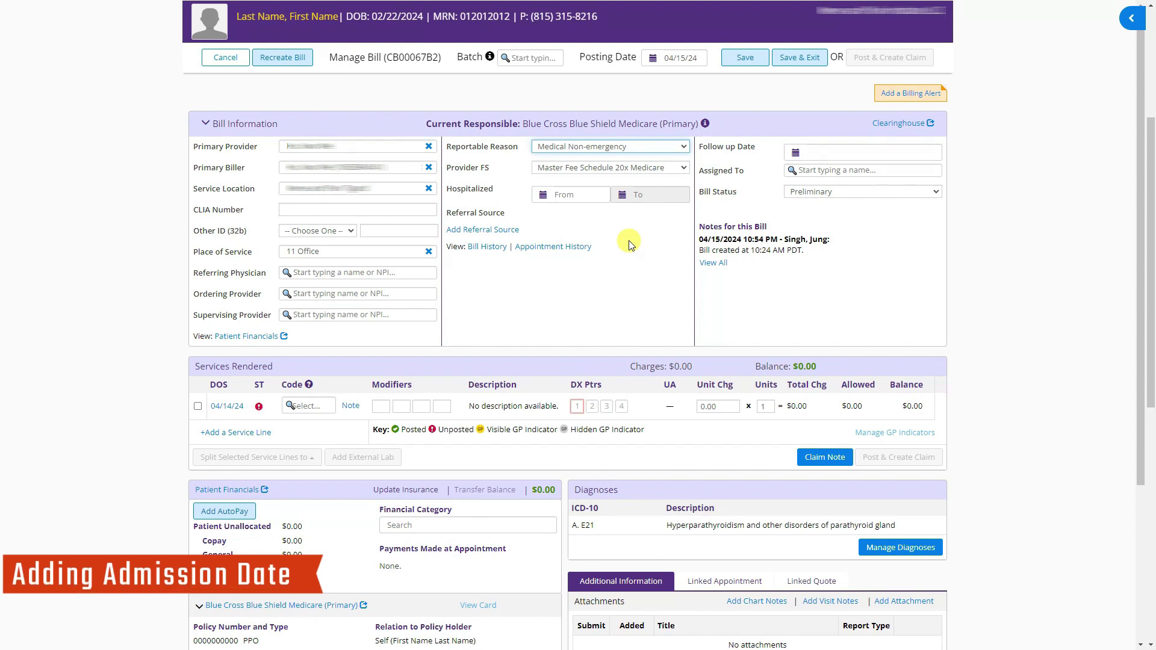
{"action": "left_click", "coordinate": [560, 194]}
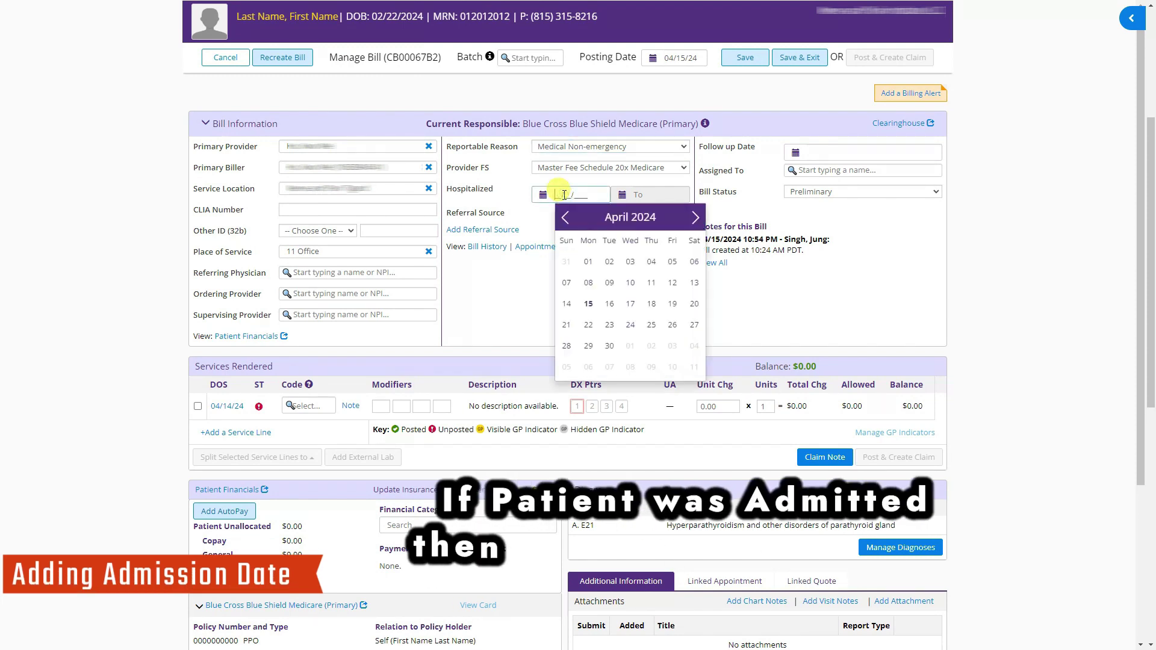
{"action": "left_click", "coordinate": [632, 191]}
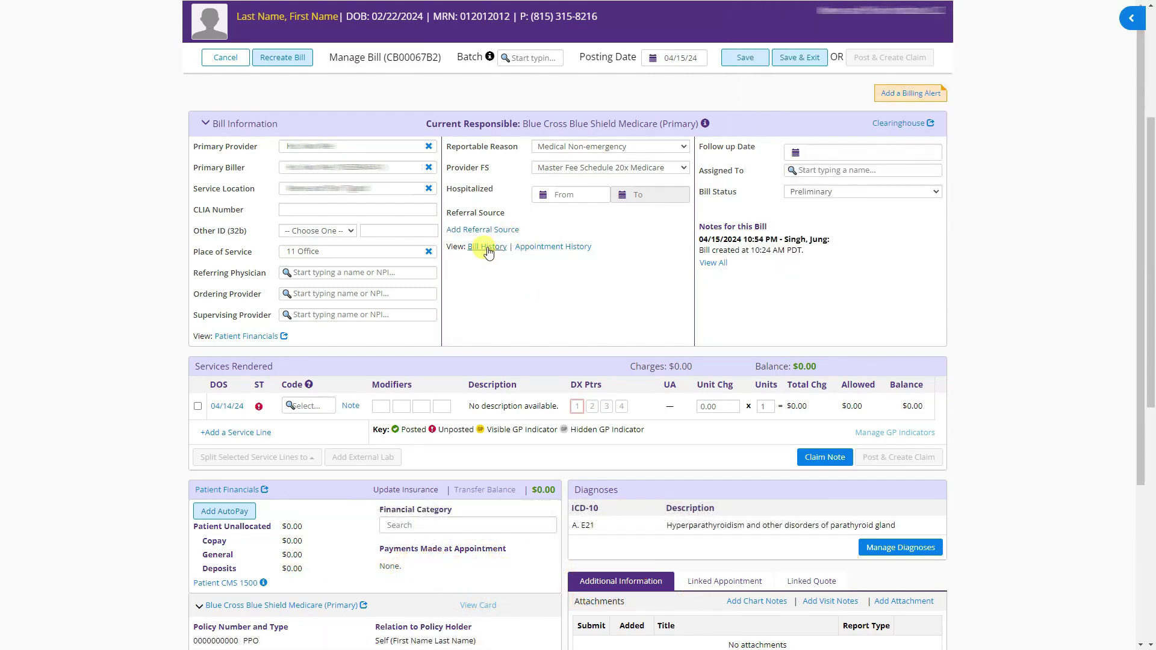
Step: Review the summary and details of the bill's history, and close the history
{"action": "left_click", "coordinate": [486, 248]}
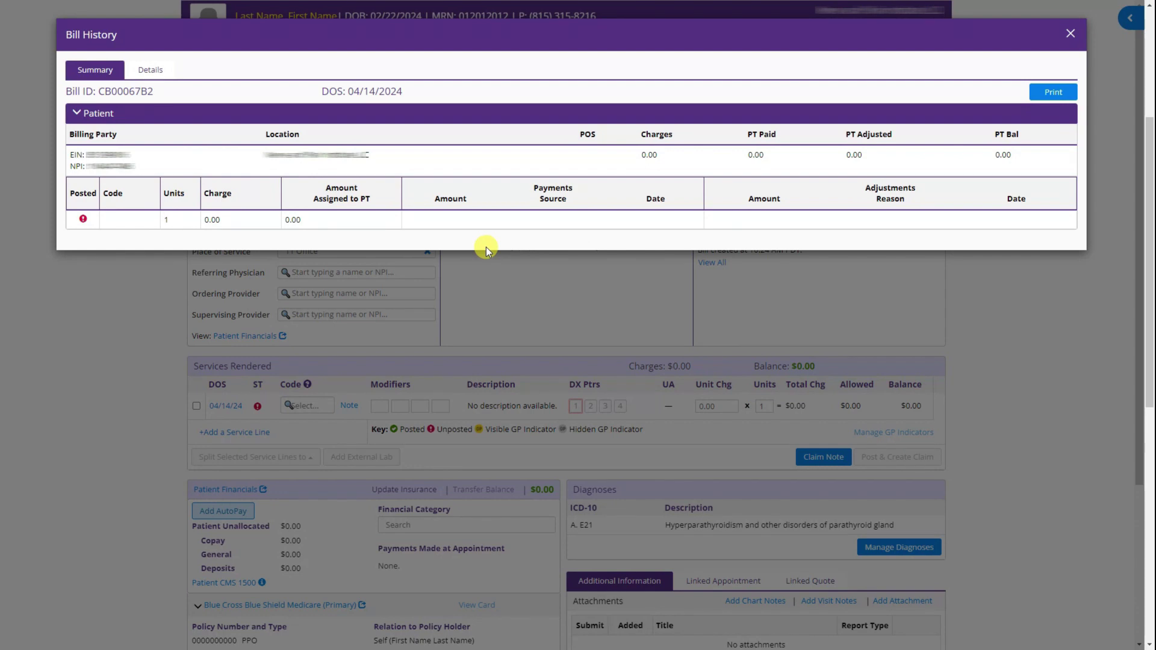
{"action": "left_click", "coordinate": [157, 71]}
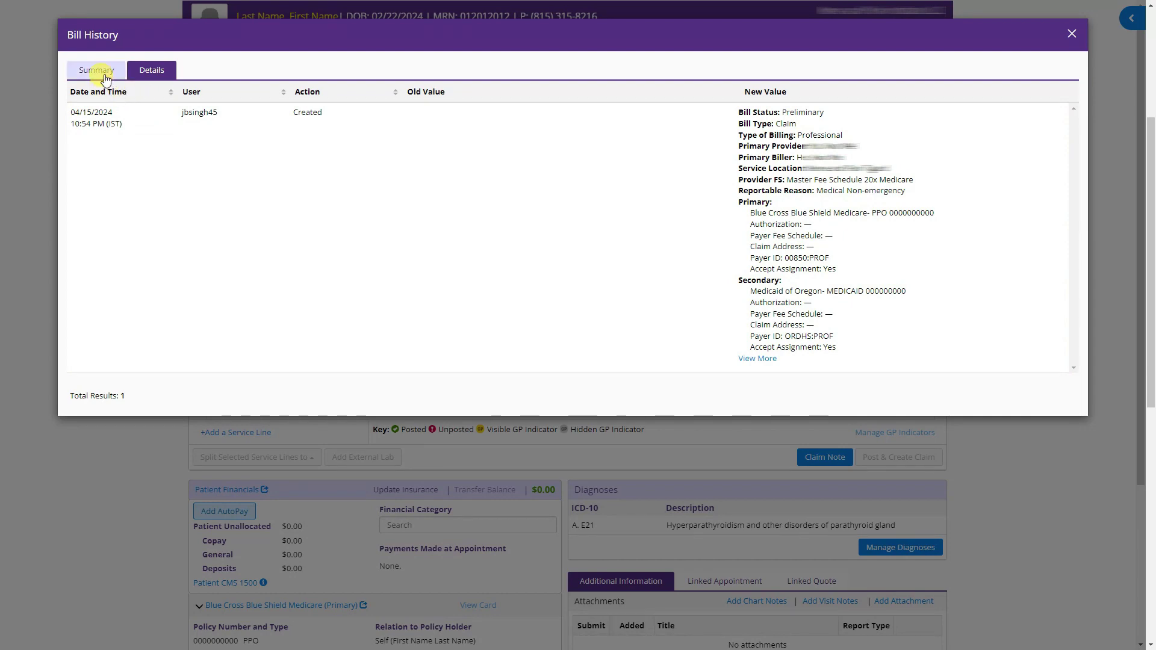
{"action": "left_click", "coordinate": [99, 71]}
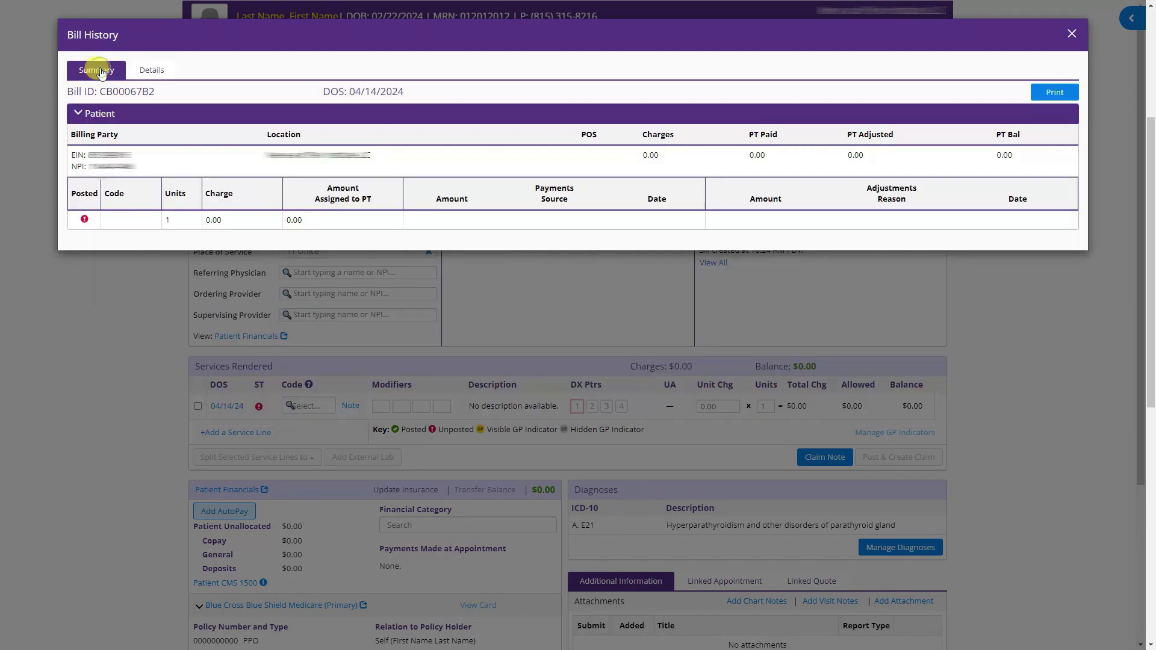
{"action": "left_click", "coordinate": [1071, 34]}
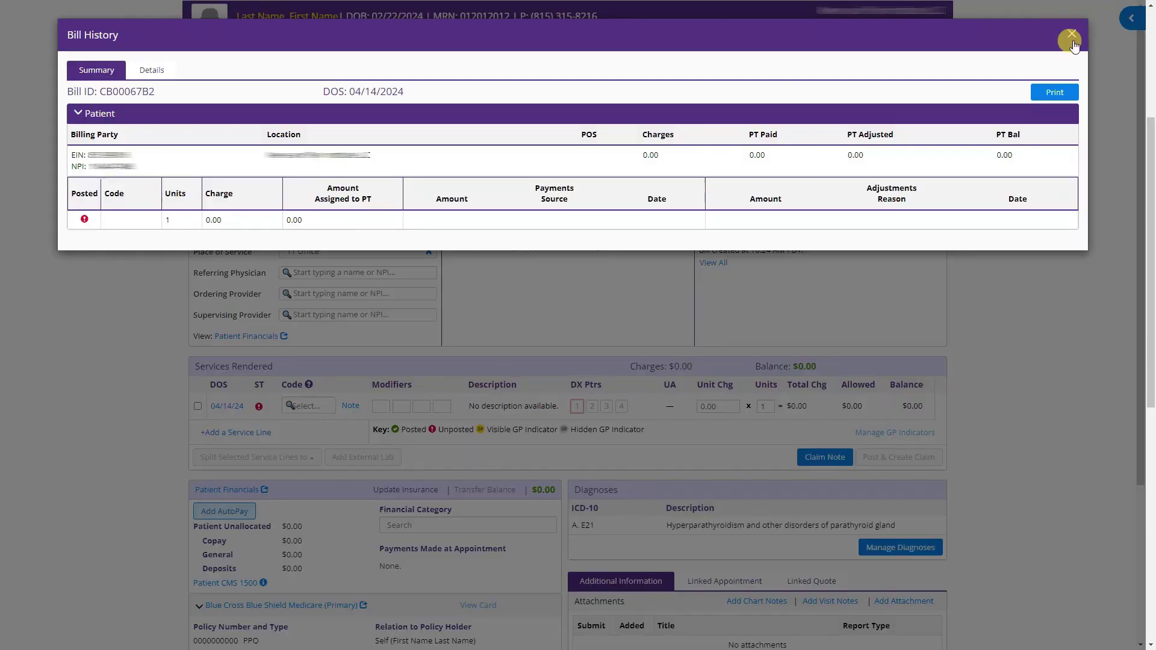
{"action": "left_click", "coordinate": [1068, 36]}
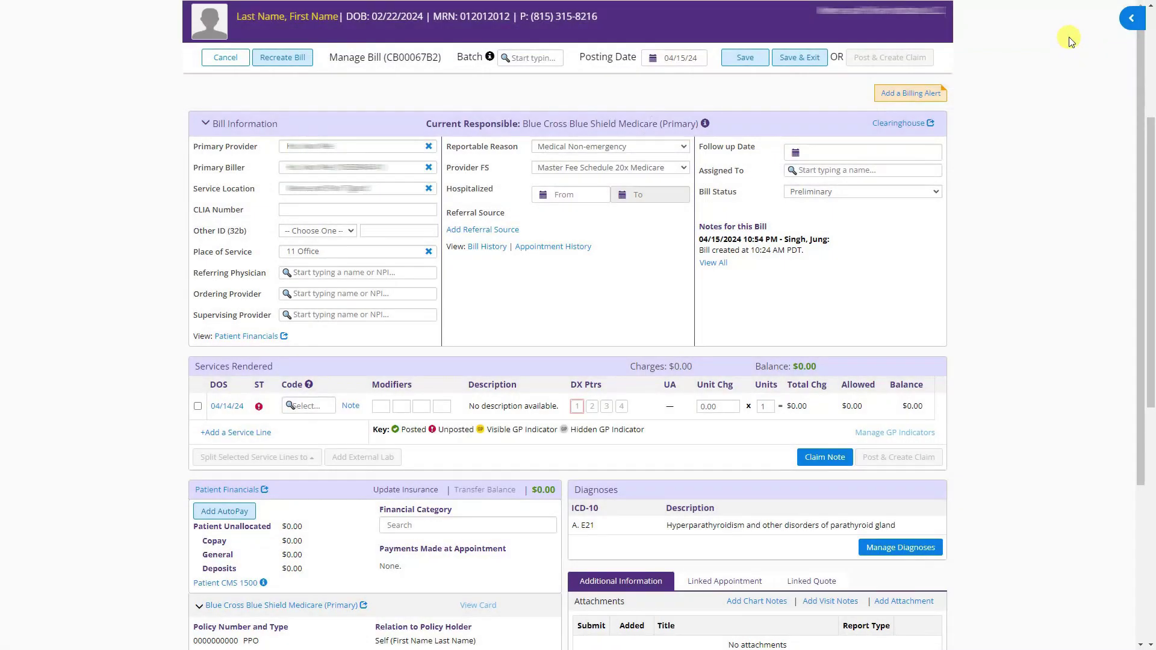
Step: Review the patient's upcoming and past appointments, and view the bill's follow-up date field
{"action": "left_click", "coordinate": [559, 254]}
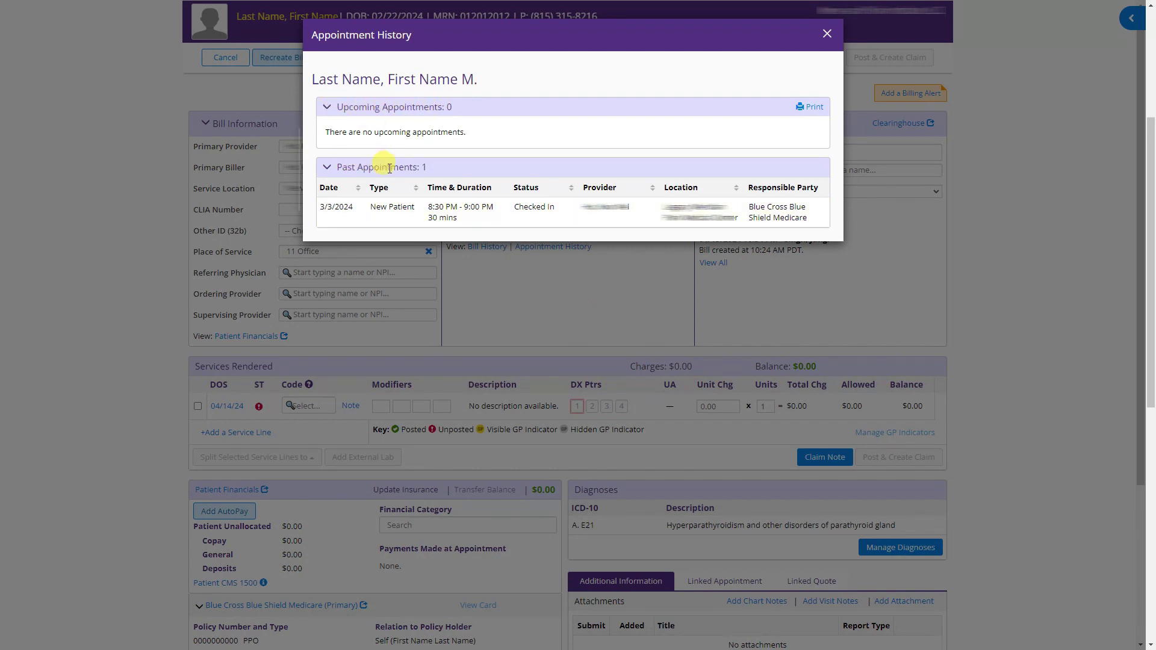
{"action": "left_click", "coordinate": [826, 34]}
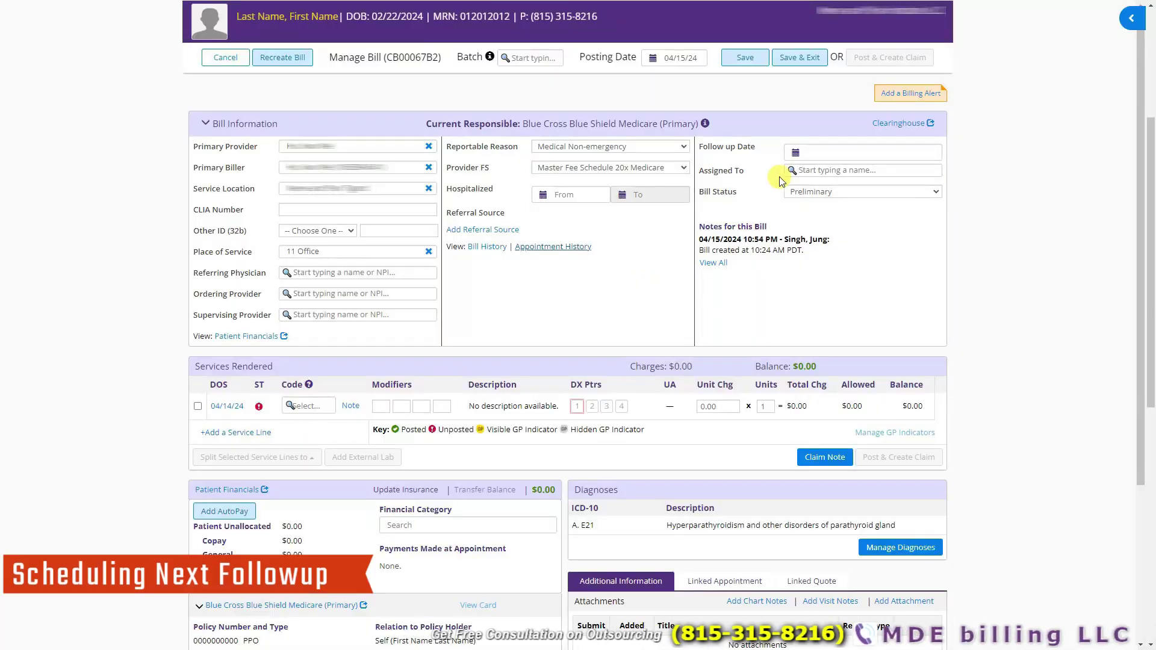
{"action": "left_click", "coordinate": [809, 153]}
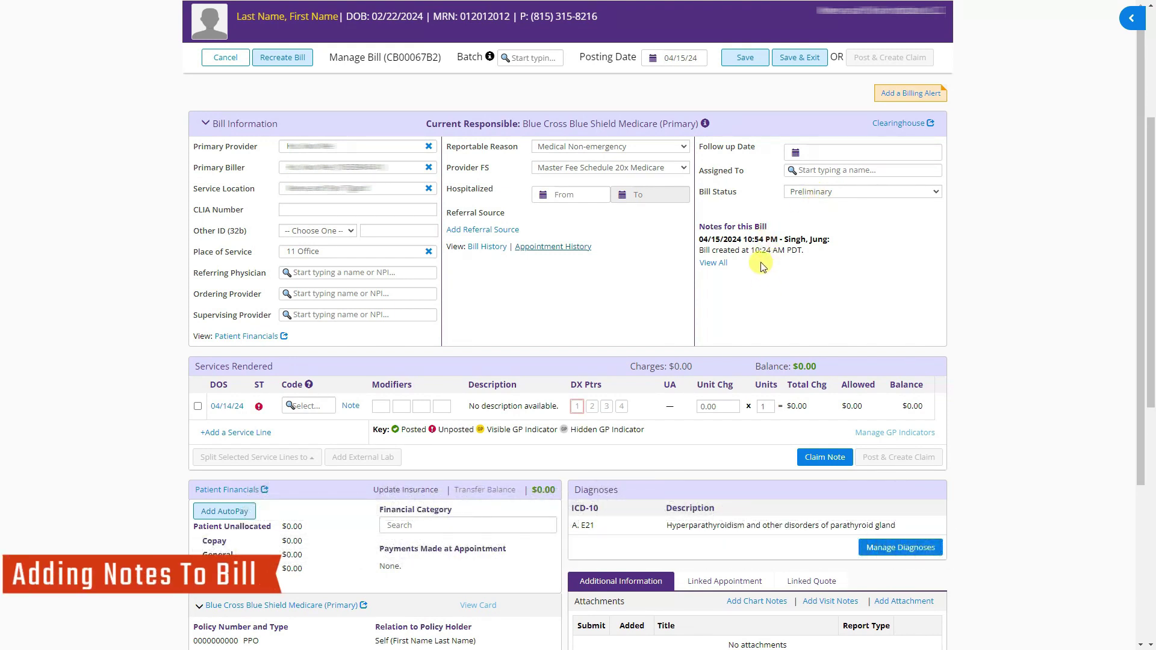
Step: Add and save the bill note "THIS CLAIM IS DENEID FOR MEDICAL NECESSITY" without an attachment
{"action": "left_click", "coordinate": [719, 263]}
{"action": "left_click", "coordinate": [557, 169]}
{"action": "type", "text": "THIS CLAI"}
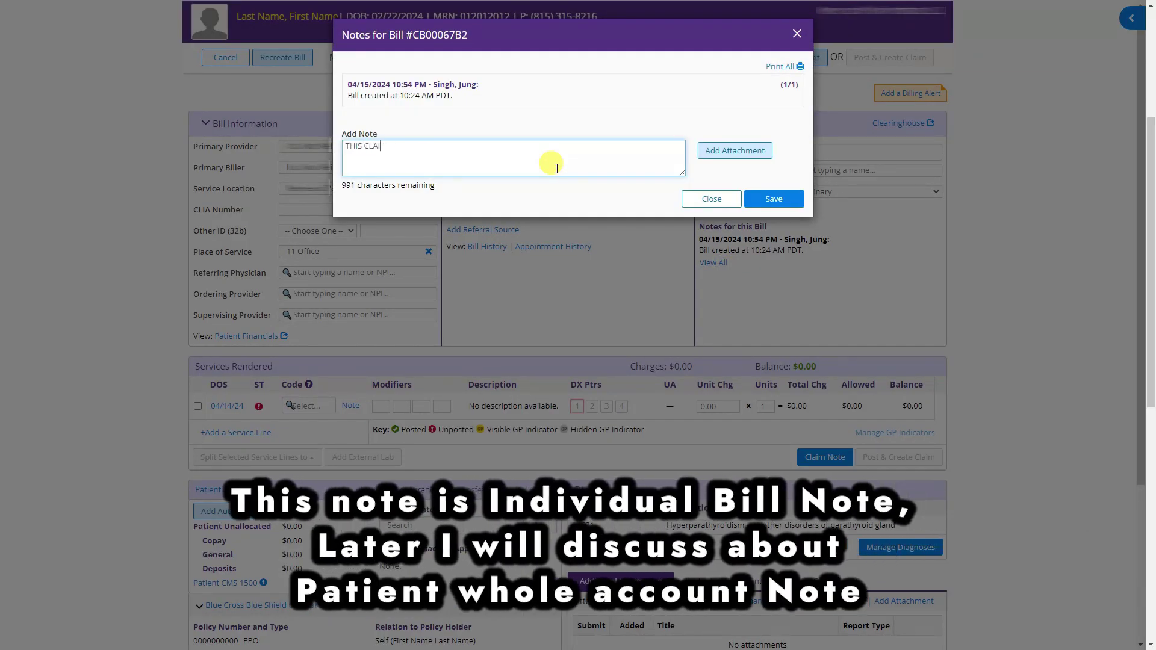
{"action": "type", "text": "M IS DENEID FOR MEDICAL NECESSITY"}
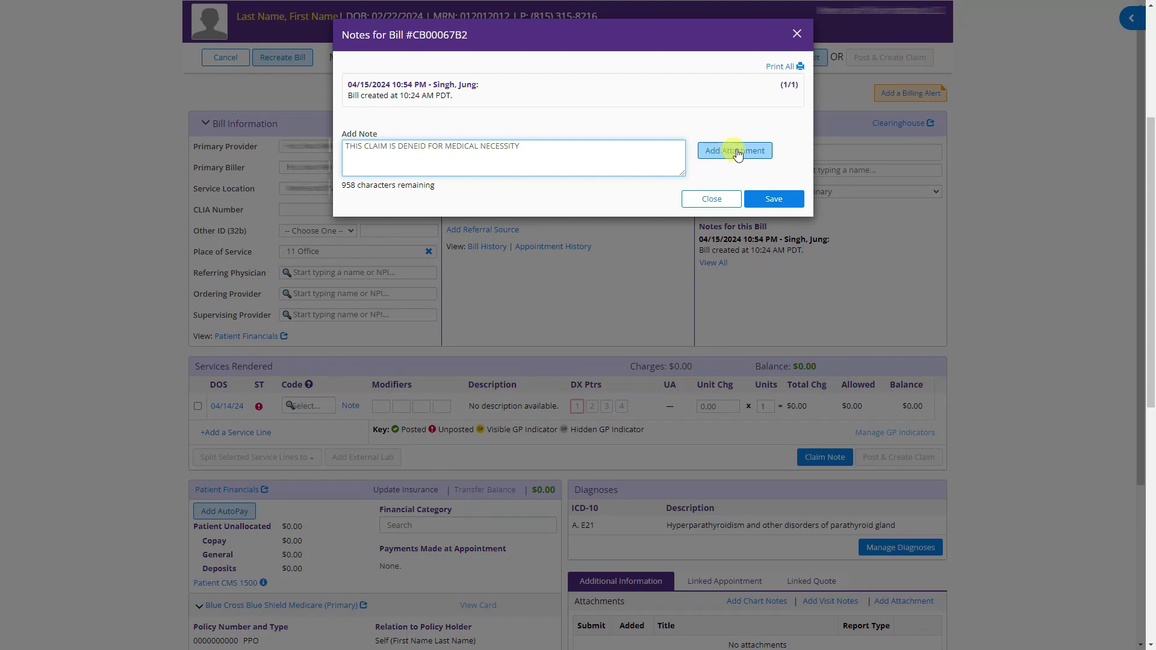
{"action": "left_click", "coordinate": [727, 158]}
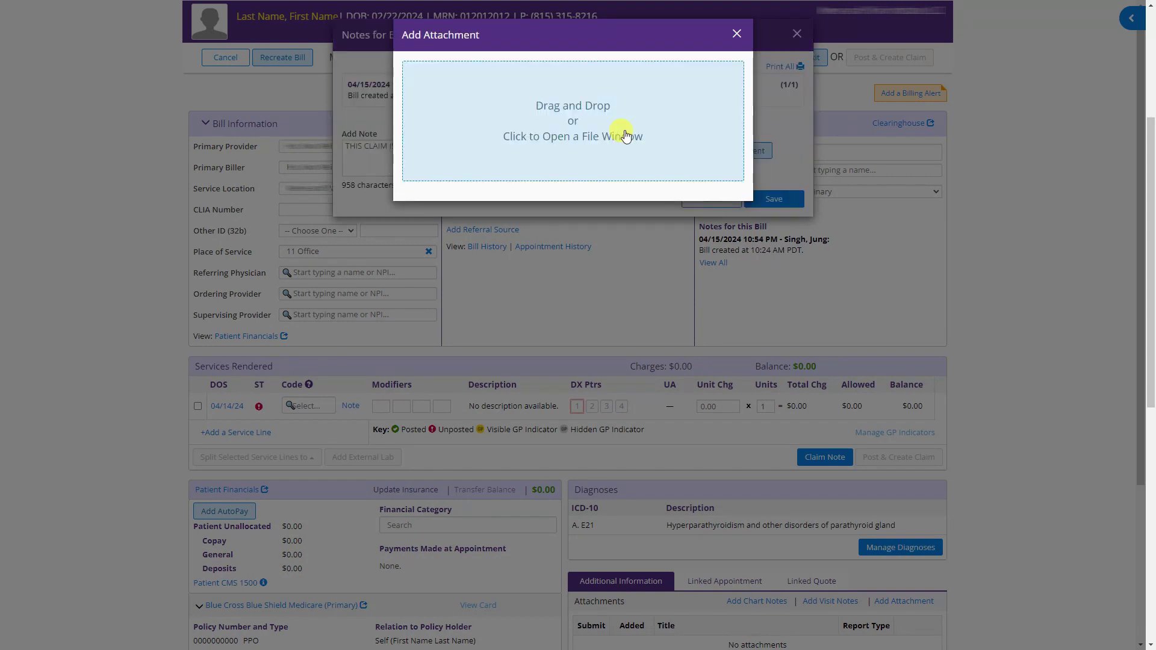
{"action": "left_click", "coordinate": [737, 33]}
{"action": "left_click", "coordinate": [770, 199]}
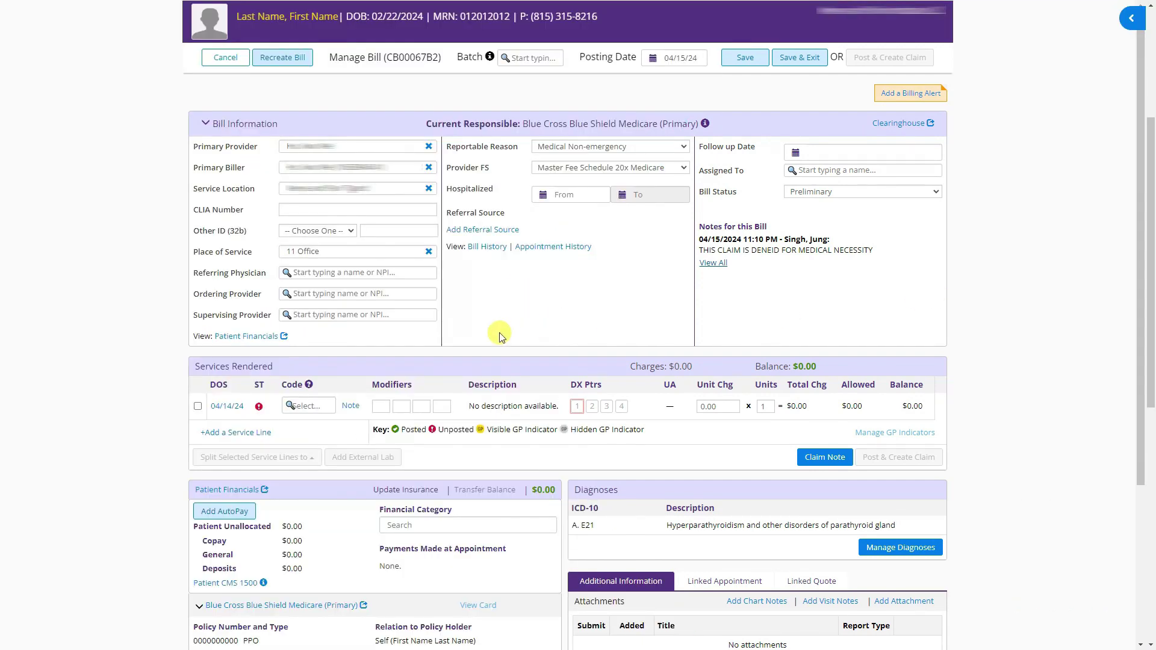
Step: Enter procedure code 99211 with modifier 26 on the 04/14/24 service line
{"action": "left_click", "coordinate": [308, 405]}
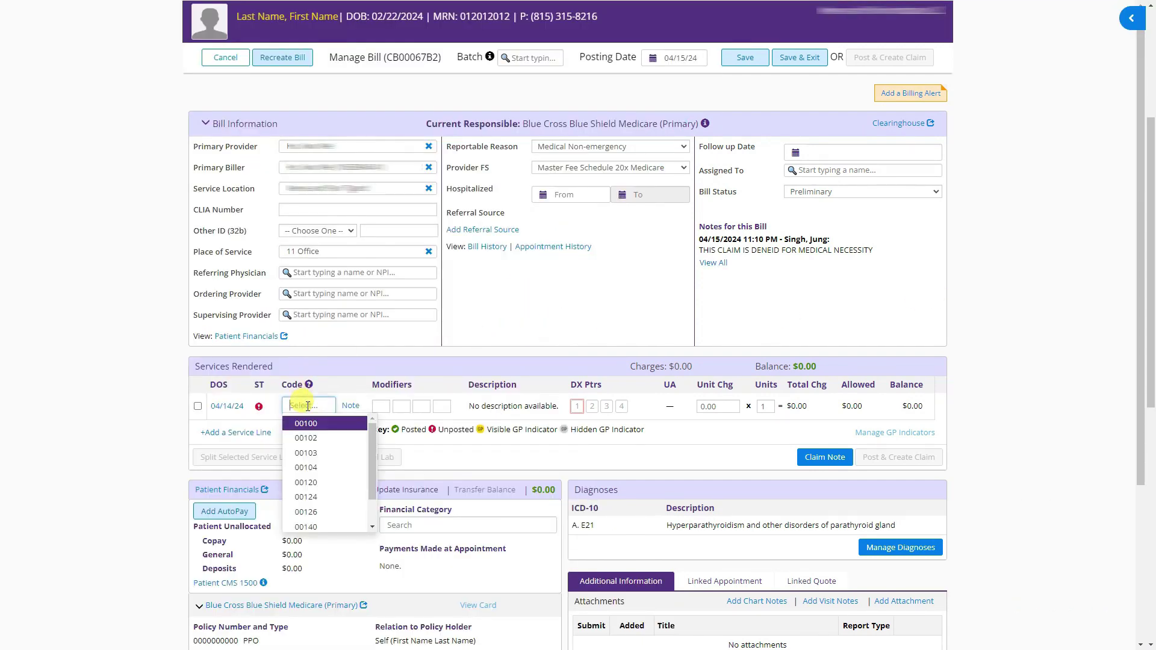
{"action": "type", "text": "99211"}
{"action": "left_click", "coordinate": [307, 424]}
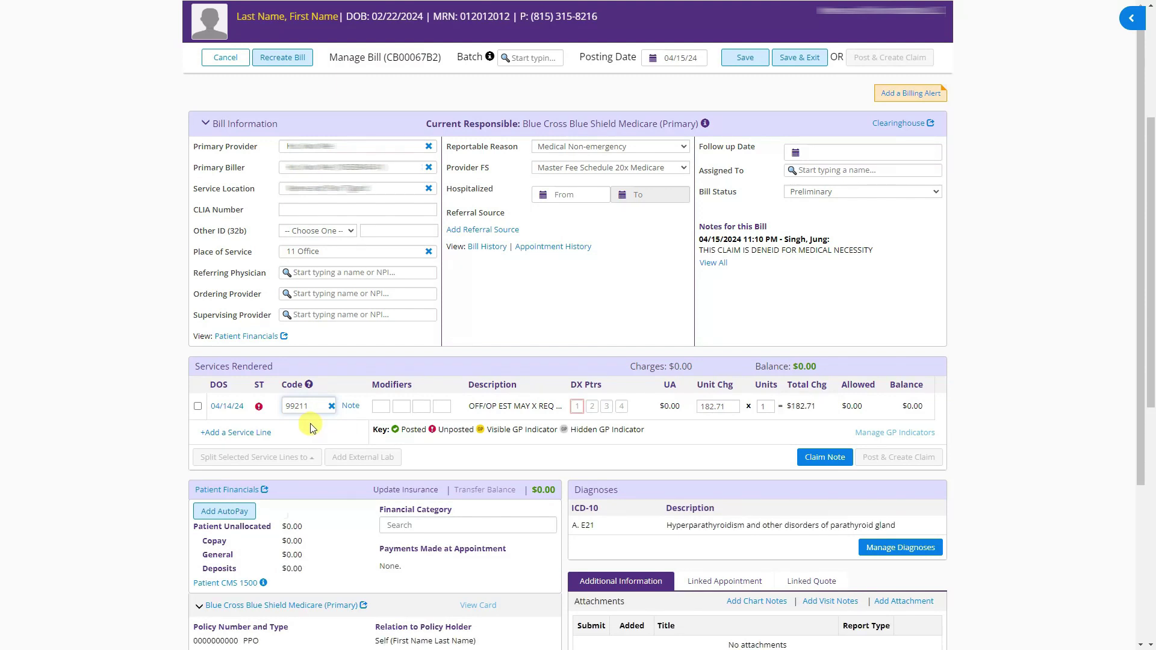
{"action": "left_click", "coordinate": [377, 407]}
{"action": "type", "text": "26"}
Step: Set the first diagnosis pointer of the 99211 service line to A (E21)
{"action": "left_click", "coordinate": [577, 407]}
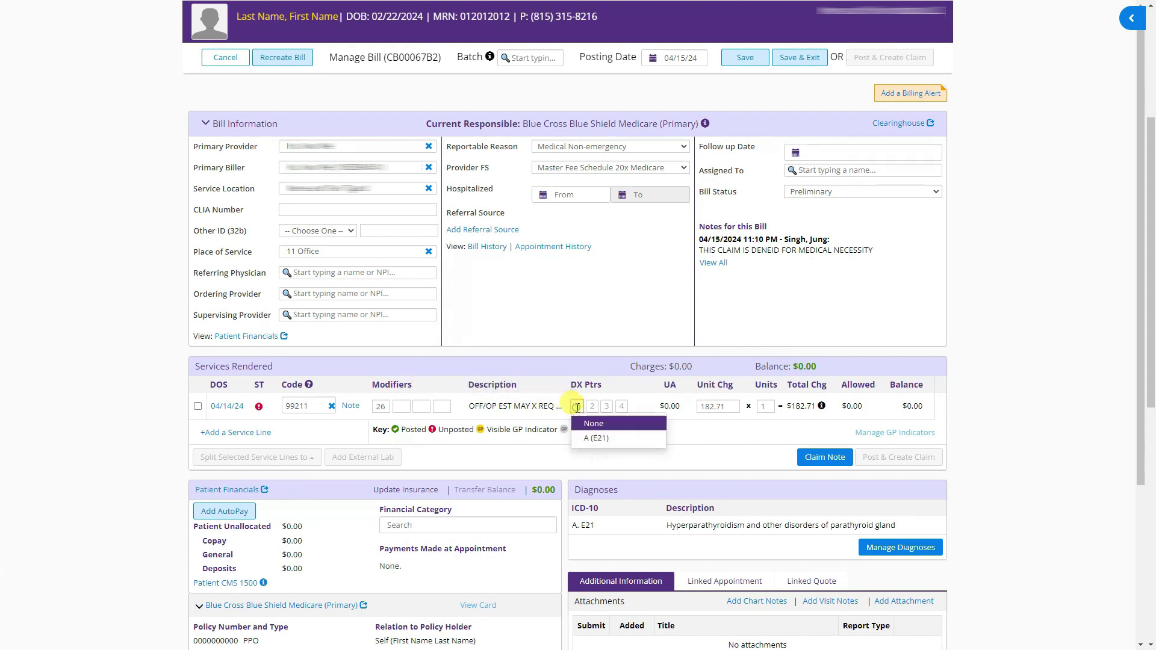
{"action": "left_click", "coordinate": [595, 439]}
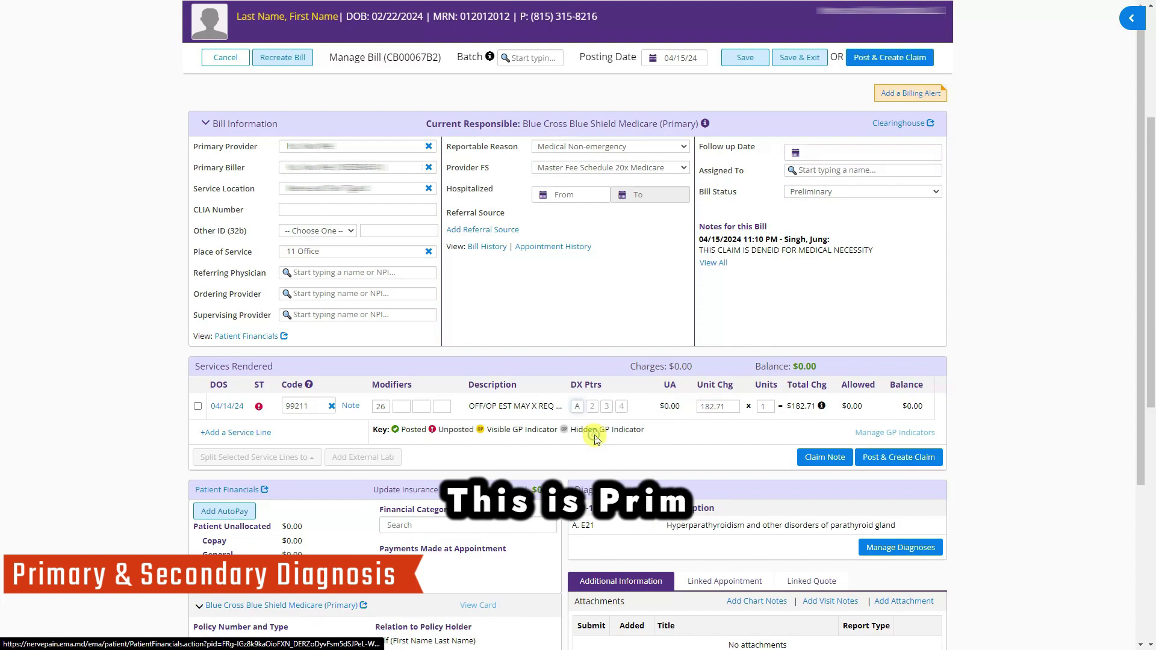
{"action": "left_click", "coordinate": [577, 407]}
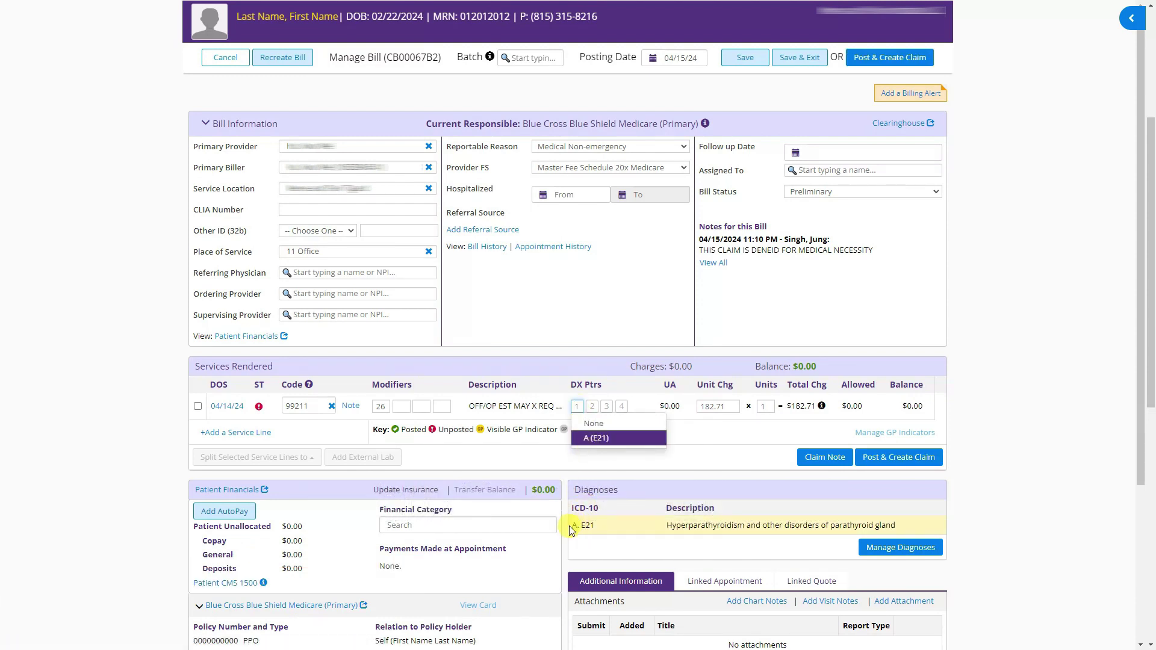
{"action": "left_click", "coordinate": [602, 437]}
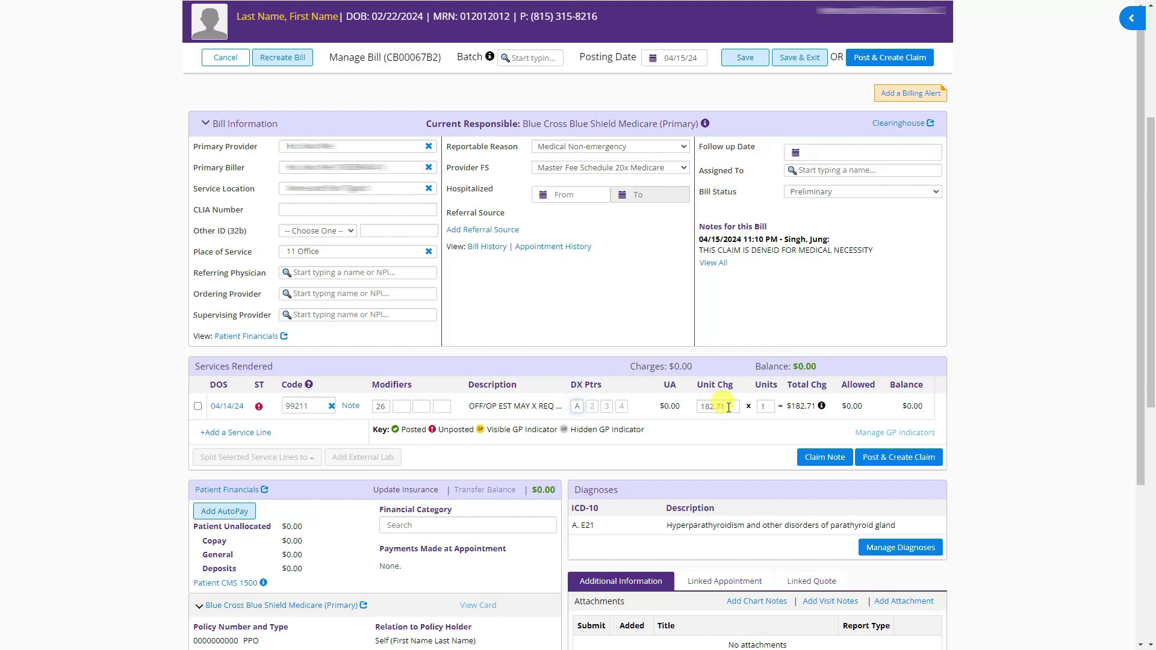
Step: Check the units and total charge of the 99211 service line
{"action": "left_click", "coordinate": [765, 407]}
{"action": "left_click", "coordinate": [767, 407]}
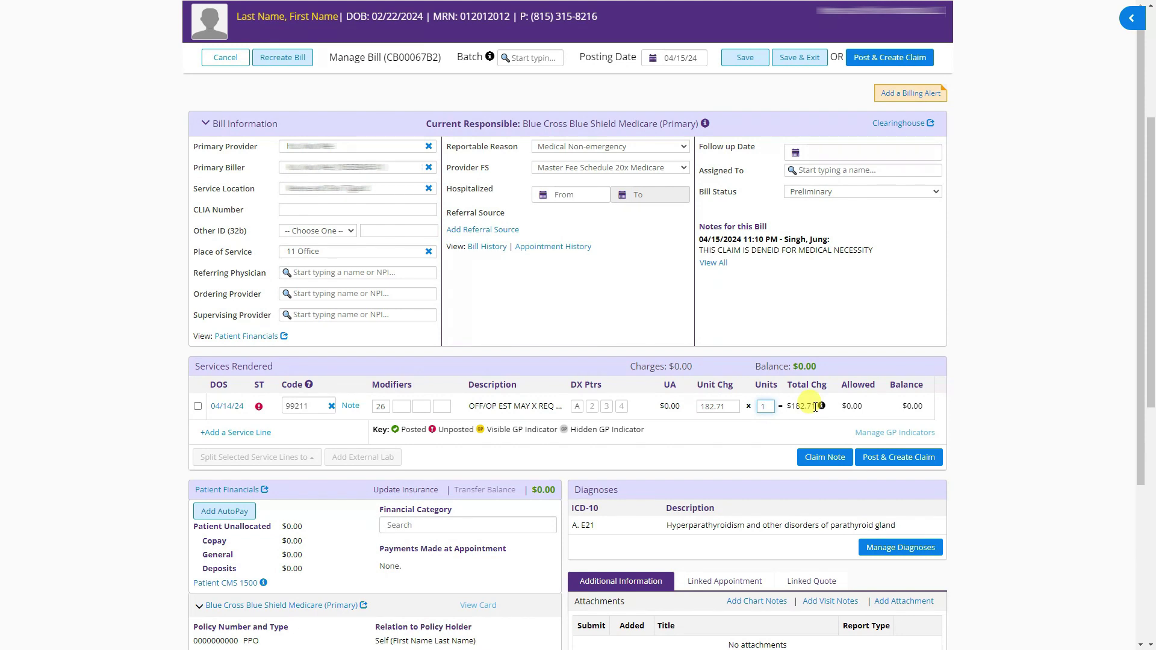
{"action": "left_click_drag", "start_coordinate": [816, 407], "coordinate": [785, 406]}
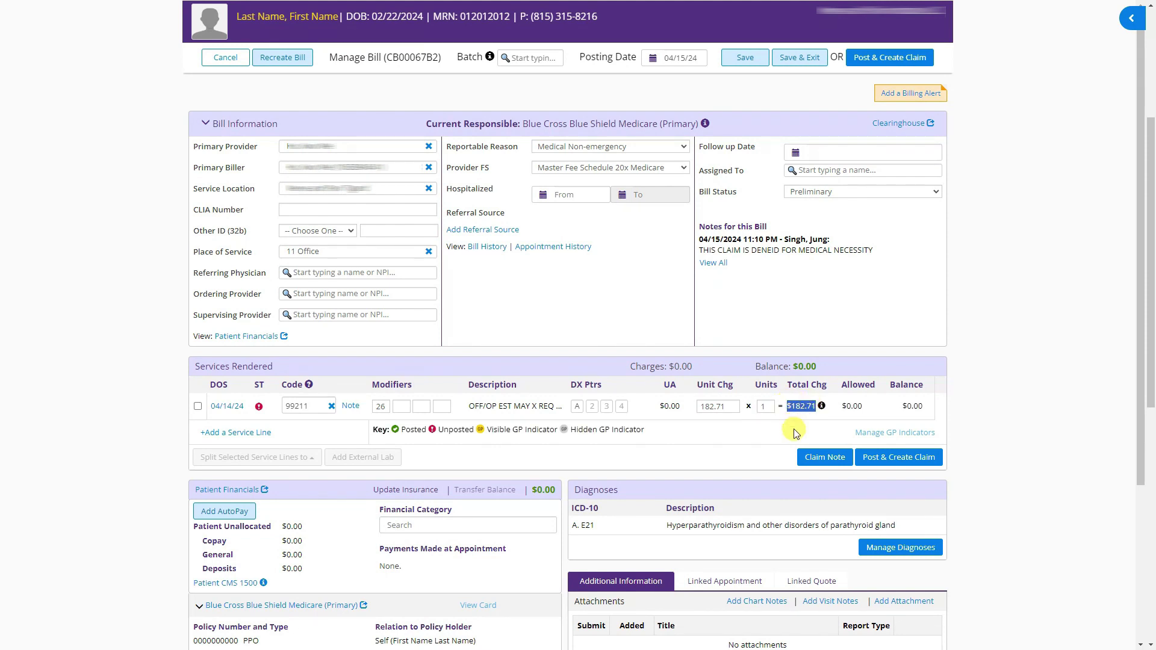
Step: Add a second service line dated 04/14/24 with procedure code G0008
{"action": "left_click", "coordinate": [270, 435]}
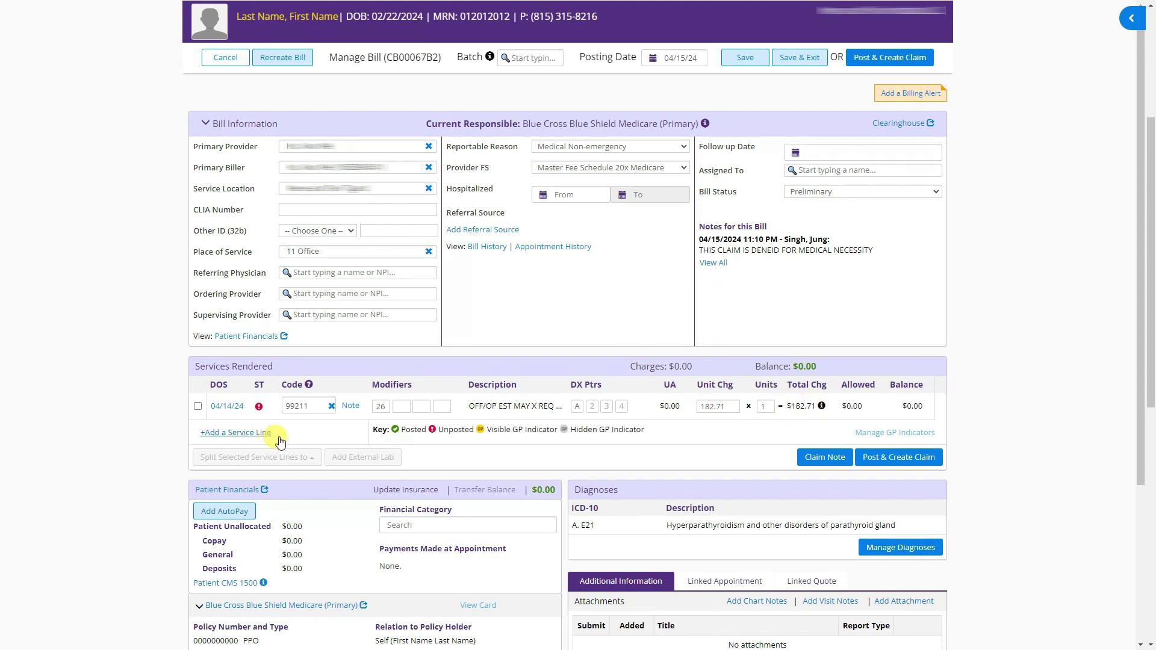
{"action": "left_click", "coordinate": [261, 435]}
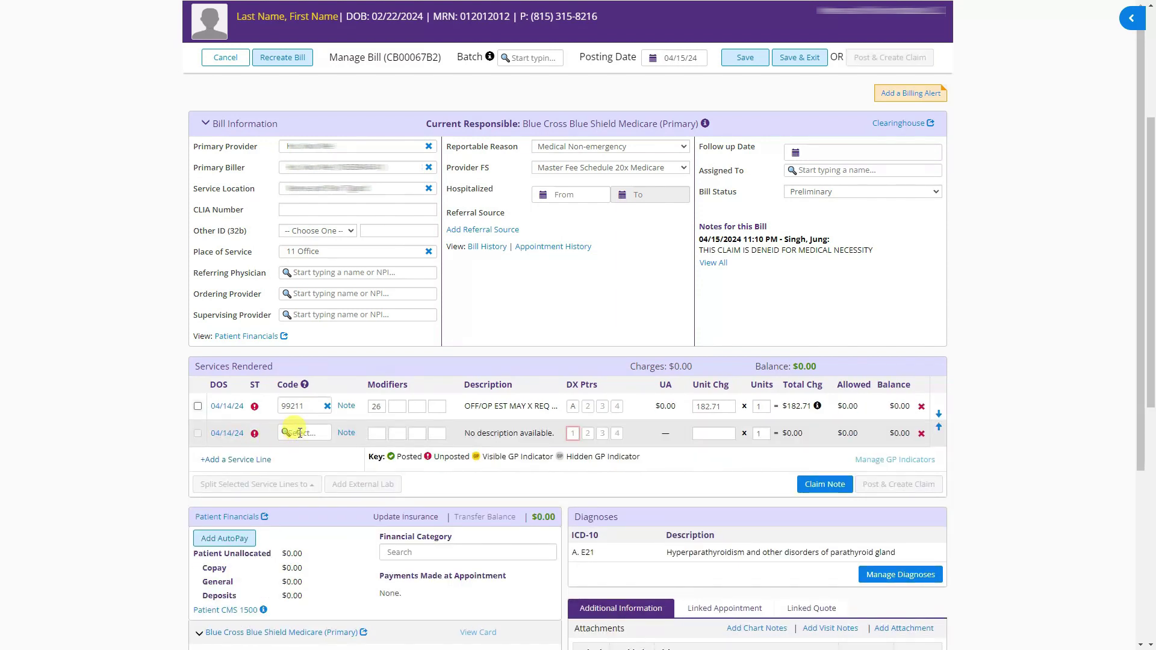
{"action": "left_click", "coordinate": [300, 434]}
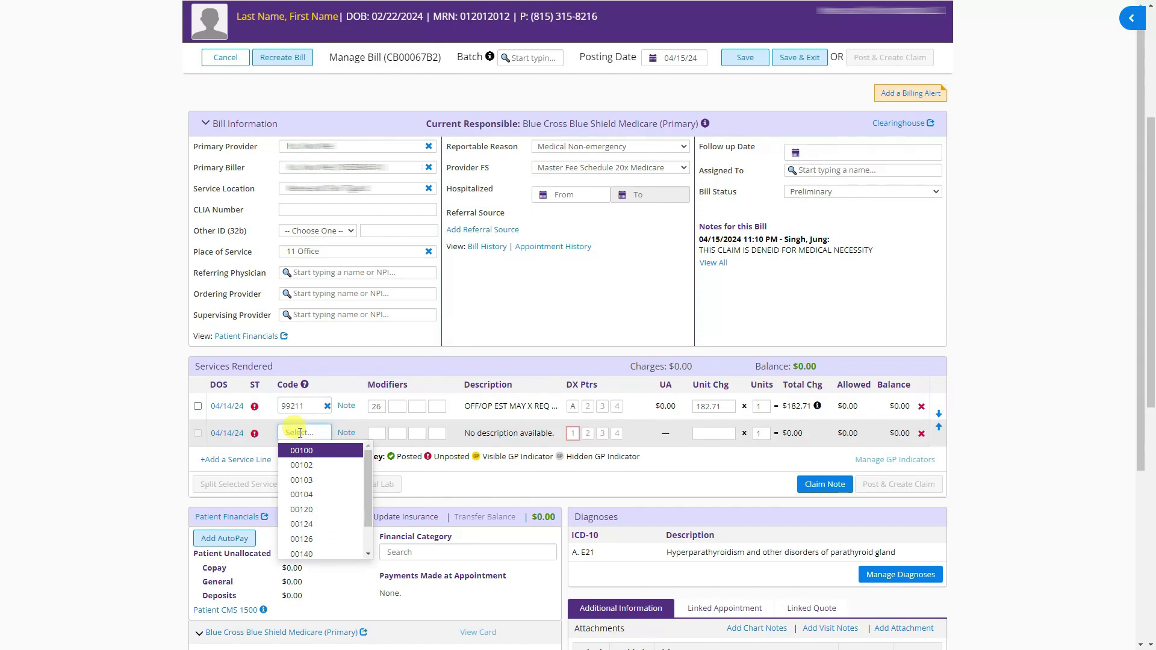
{"action": "type", "text": "g"}
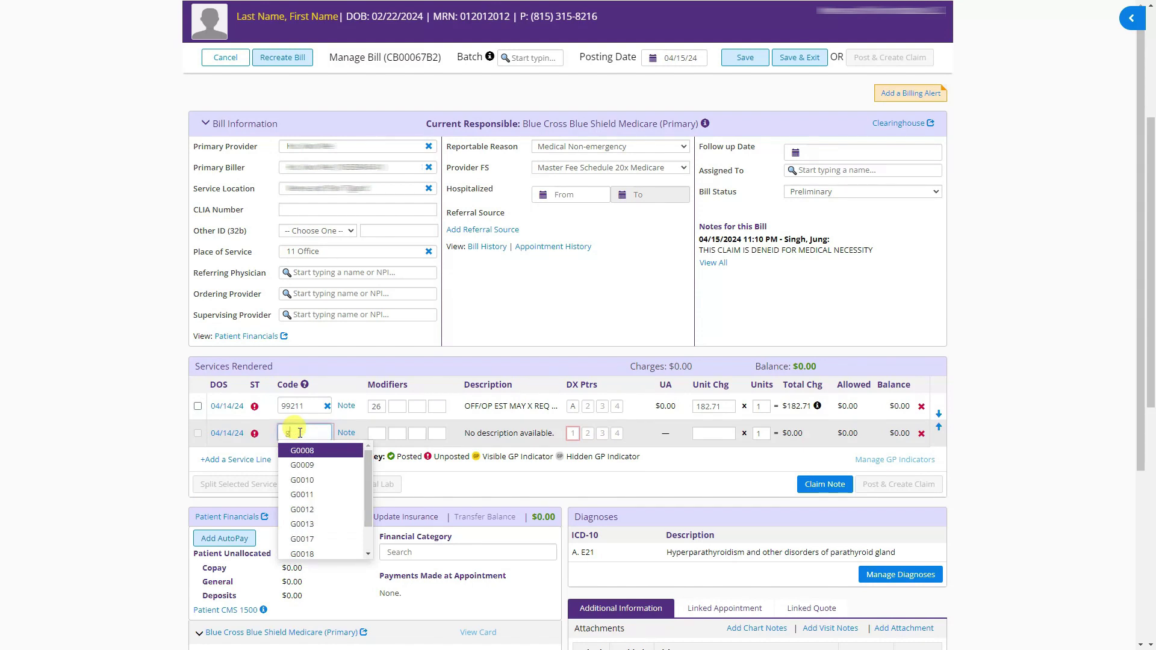
{"action": "type", "text": "000"}
{"action": "type", "text": "8"}
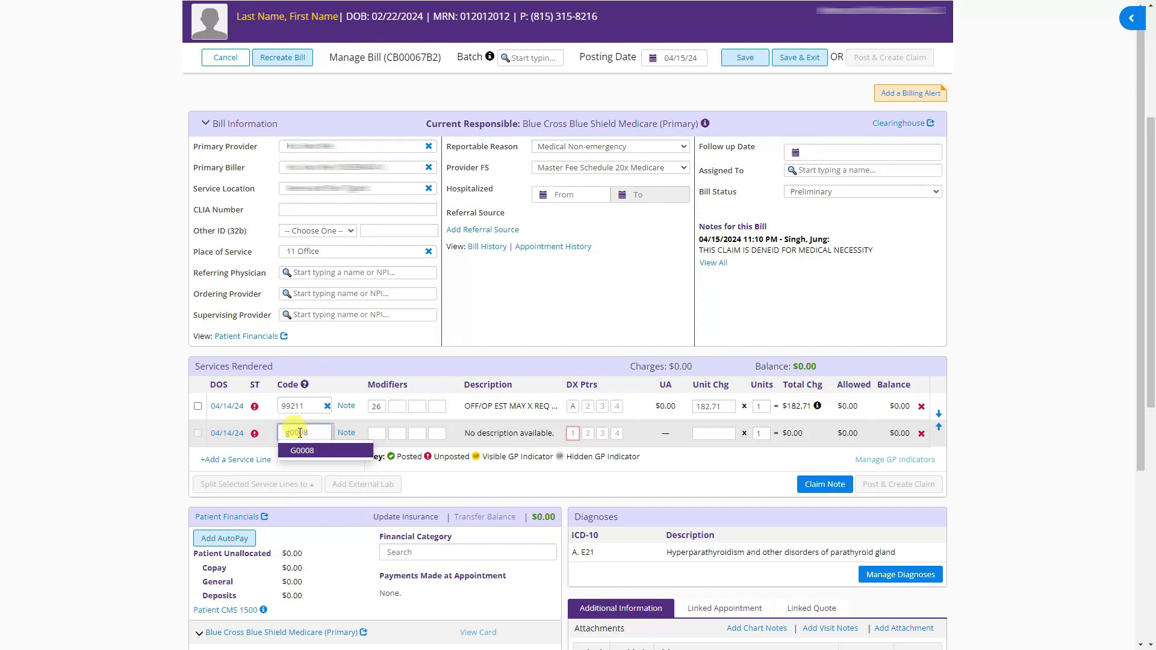
{"action": "left_click", "coordinate": [330, 449]}
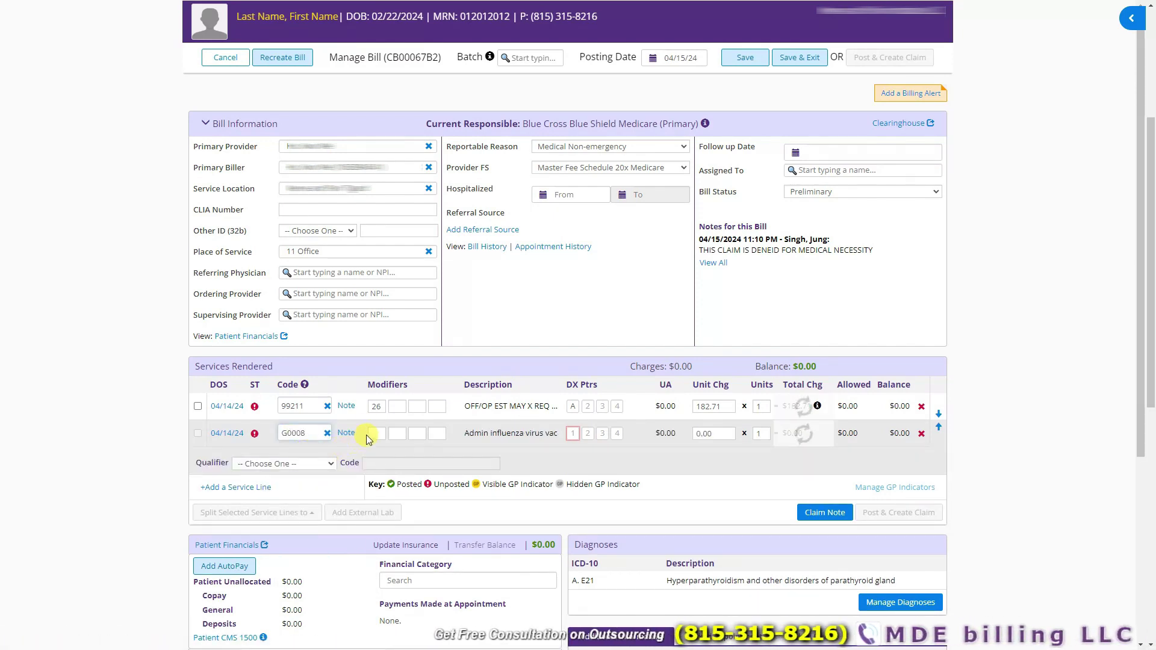
Step: Enter modifier 26 on the G0008 service line and set its first diagnosis pointer to A
{"action": "left_click", "coordinate": [375, 433]}
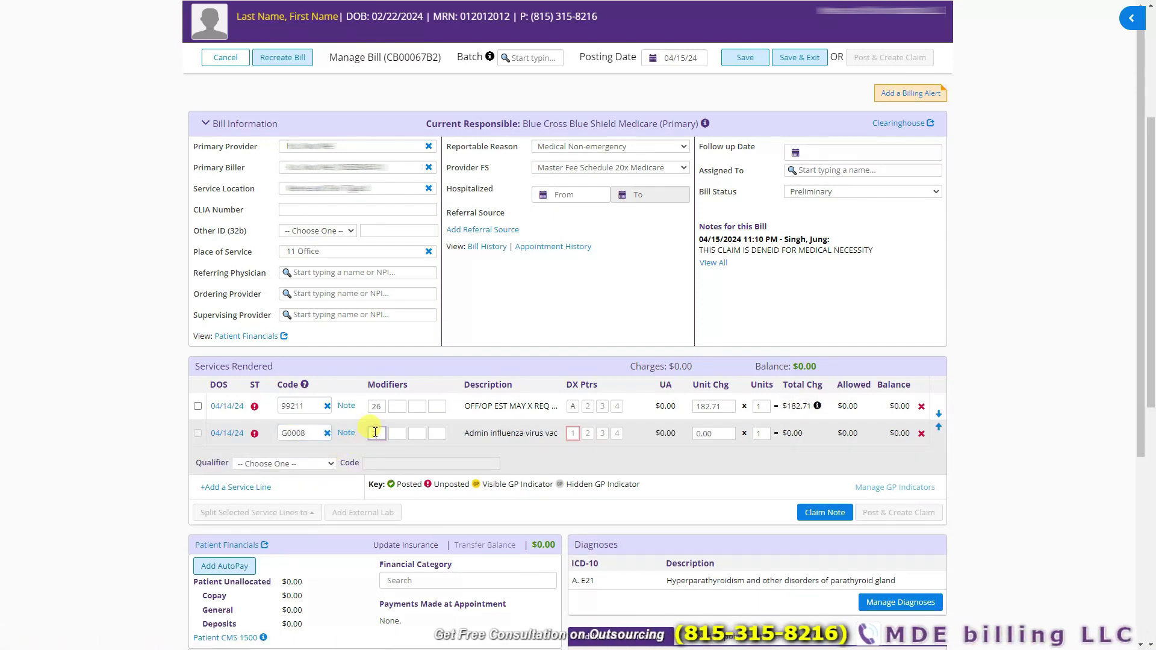
{"action": "type", "text": "26"}
{"action": "left_click", "coordinate": [573, 434]}
{"action": "left_click", "coordinate": [590, 471]}
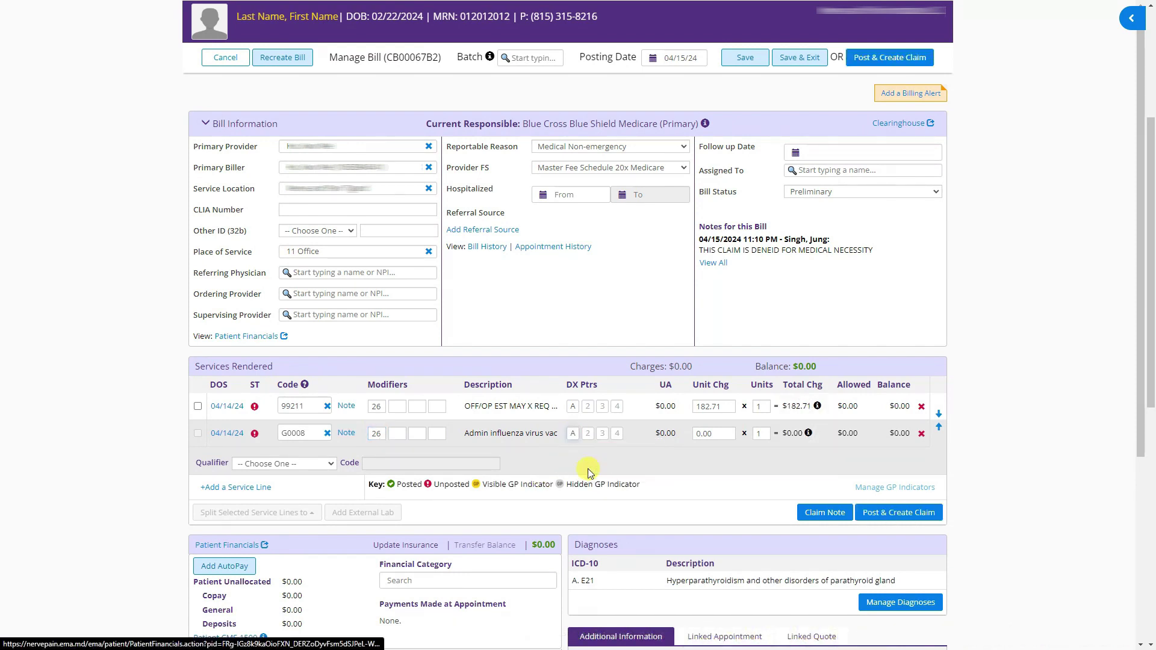
Step: Check the unit charge of the G0008 service line
{"action": "left_click", "coordinate": [716, 434]}
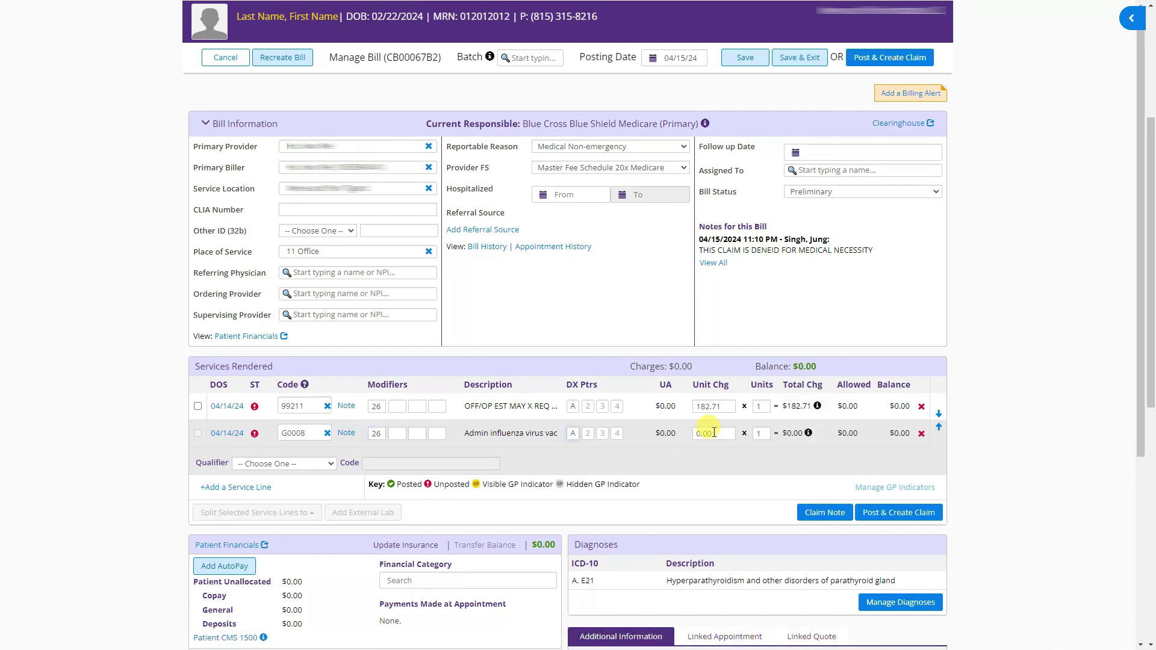
{"action": "left_click", "coordinate": [694, 434]}
{"action": "left_click", "coordinate": [702, 455]}
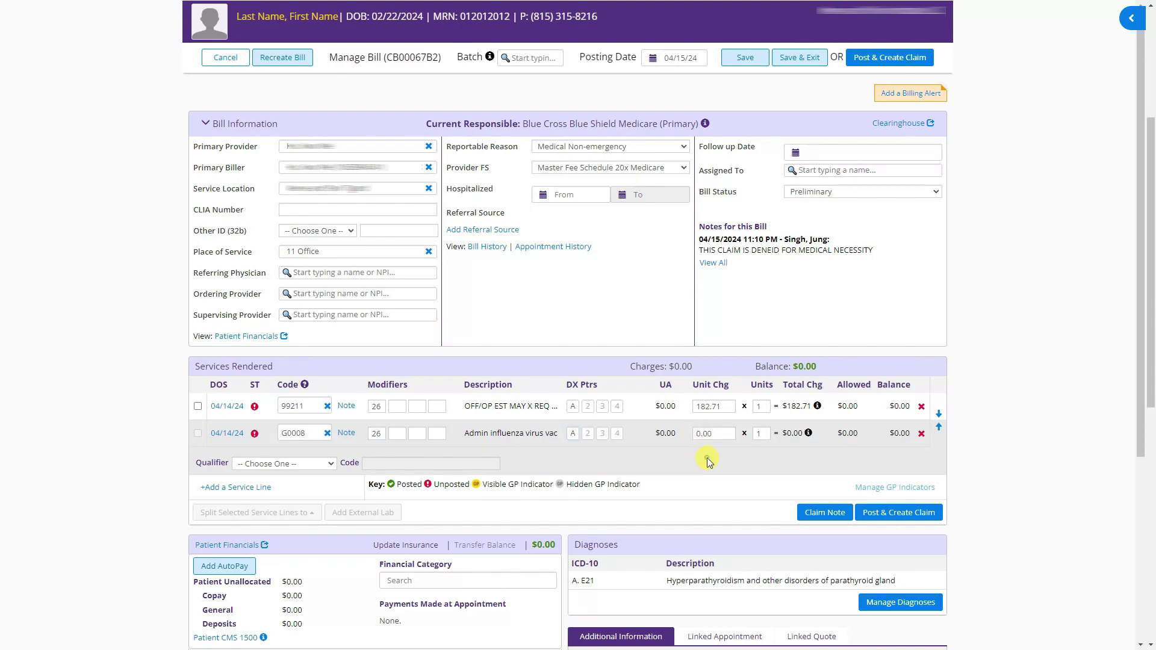
Step: Set the G0008 line's qualifier to N4 National Drug Codes with unit of measure UN Unit and quantity 1, leaving code and description blank
{"action": "left_click", "coordinate": [323, 466]}
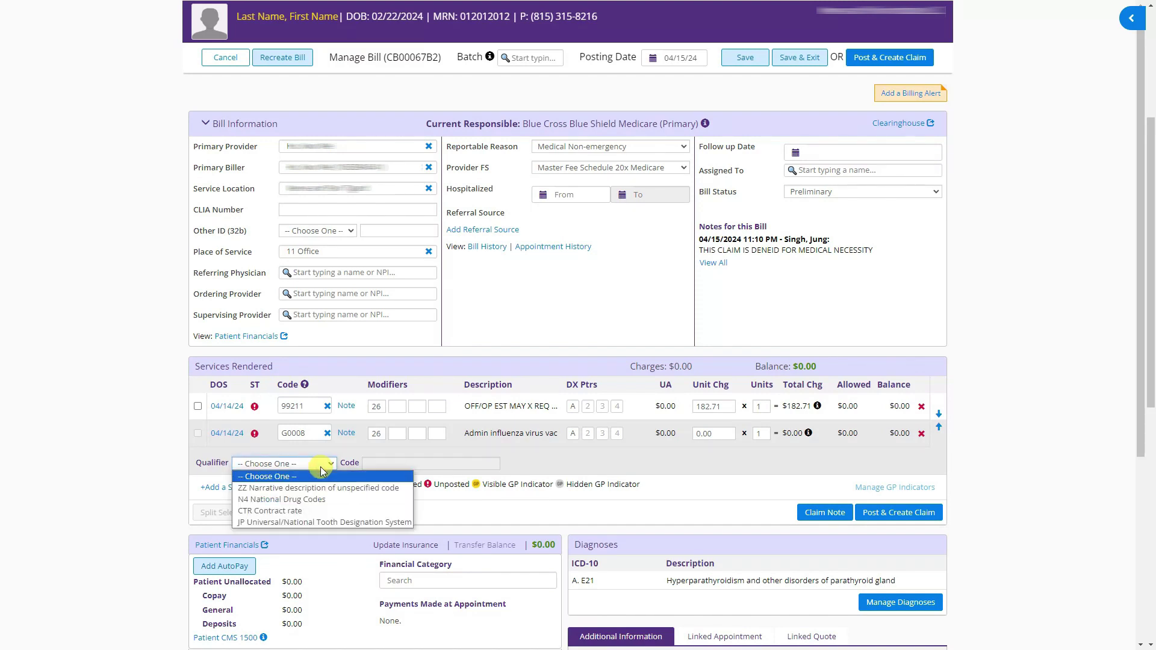
{"action": "left_click", "coordinate": [312, 499]}
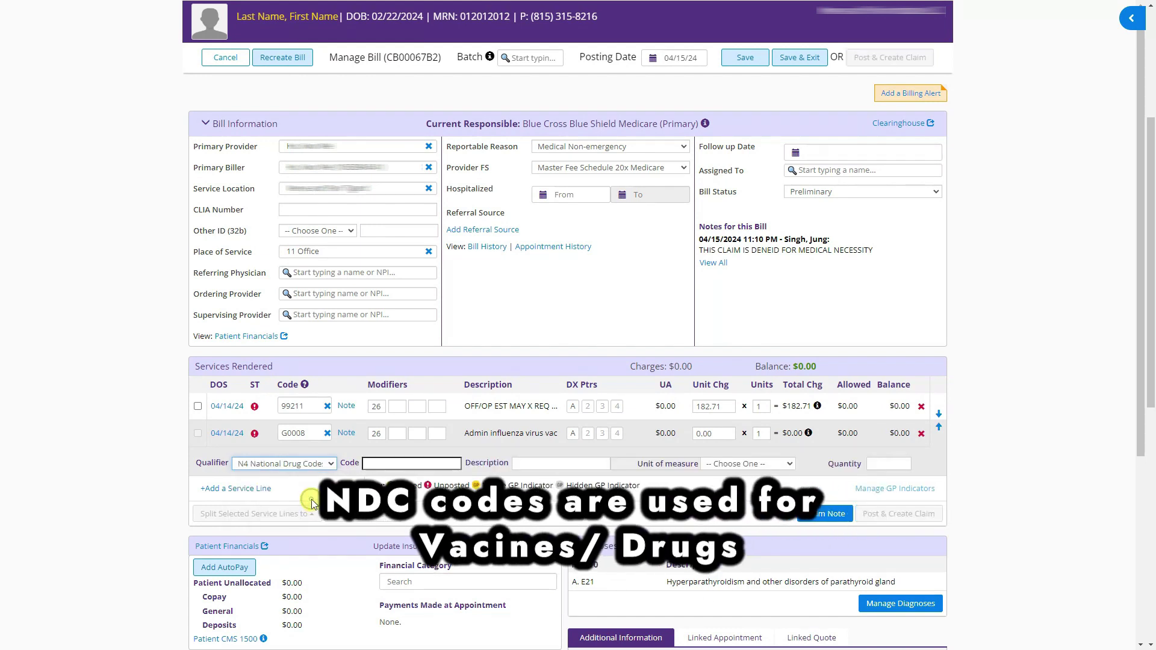
{"action": "left_click", "coordinate": [518, 465]}
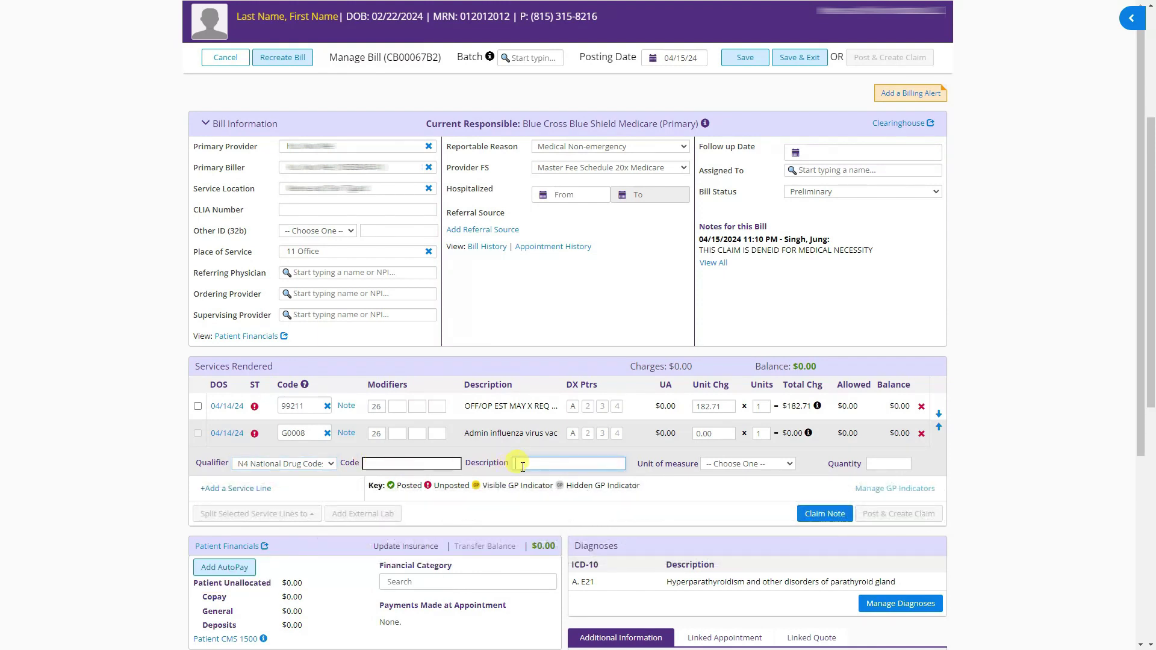
{"action": "left_click", "coordinate": [723, 465]}
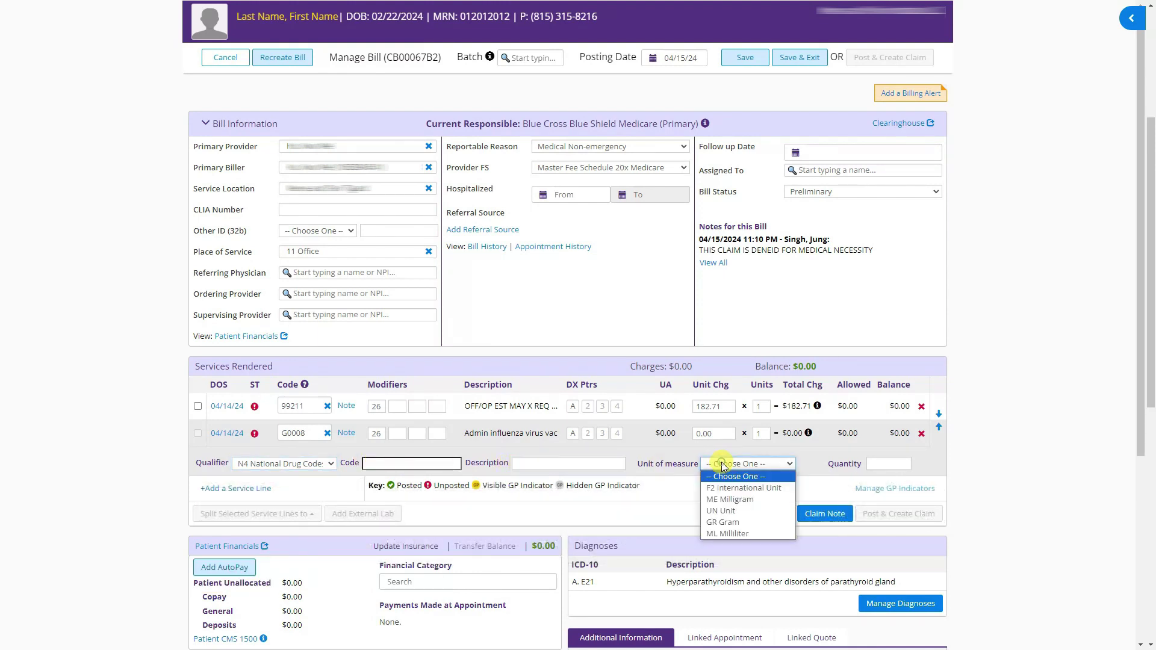
{"action": "left_click", "coordinate": [730, 512]}
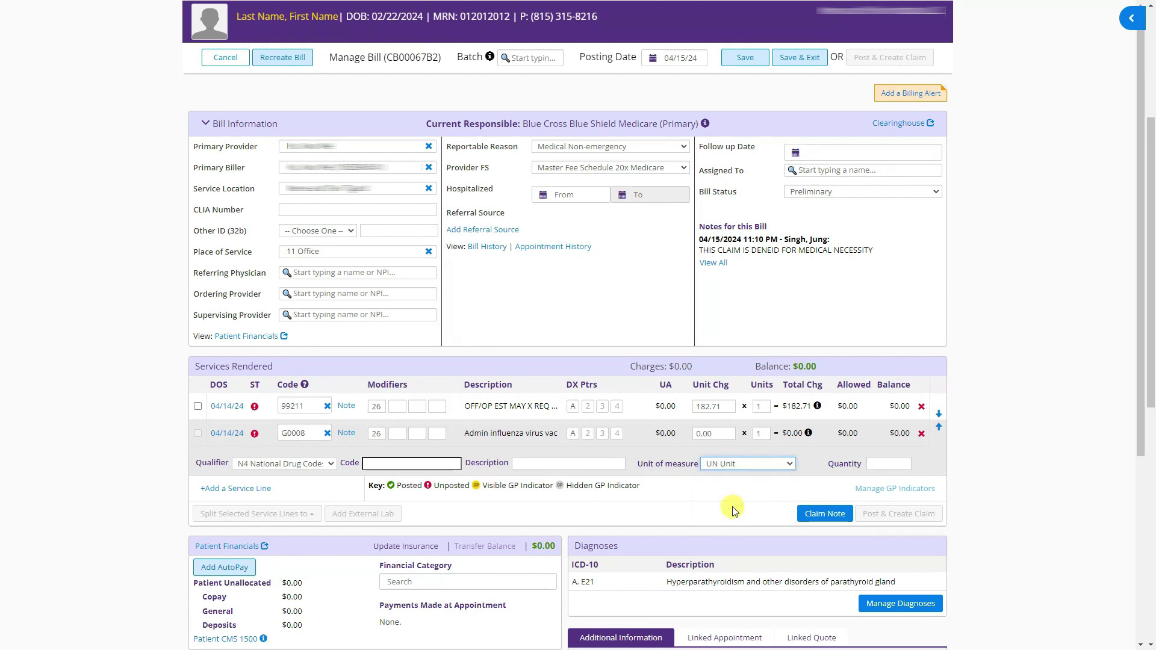
{"action": "left_click", "coordinate": [871, 463]}
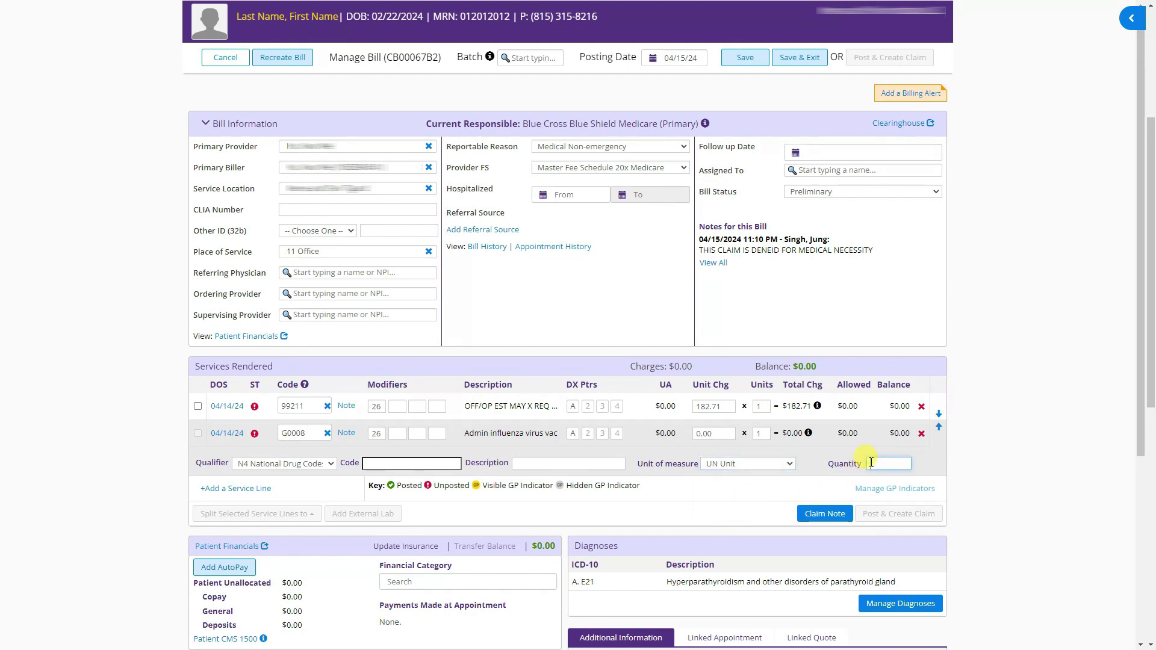
{"action": "left_click", "coordinate": [766, 465]}
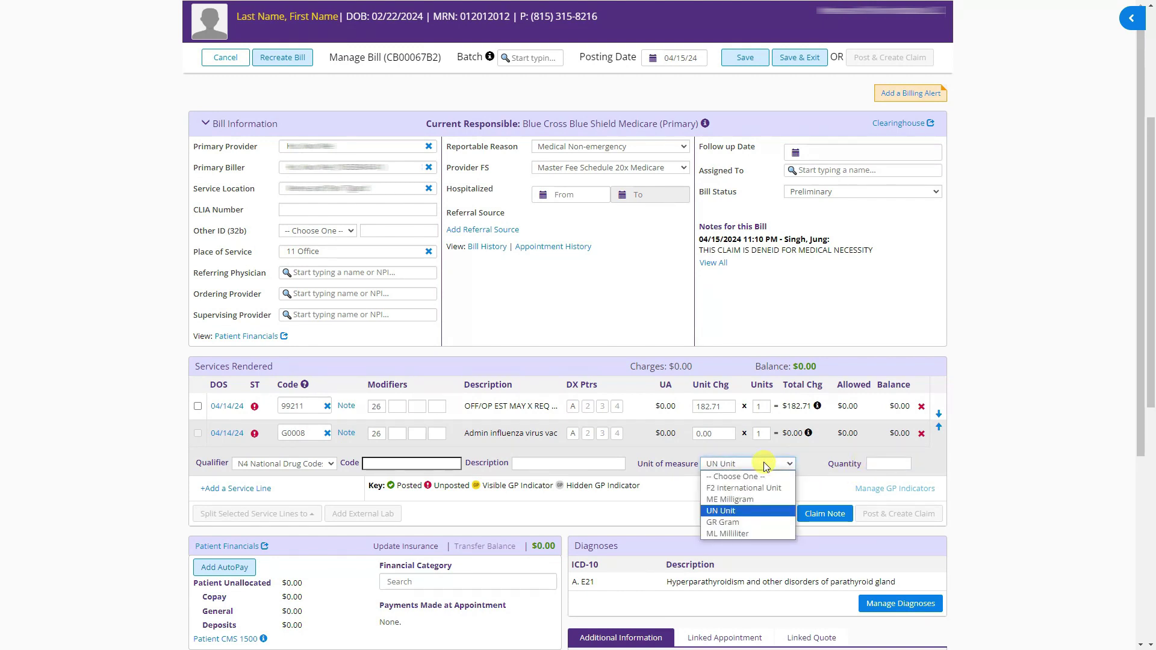
{"action": "left_click", "coordinate": [749, 510]}
{"action": "left_click", "coordinate": [873, 462]}
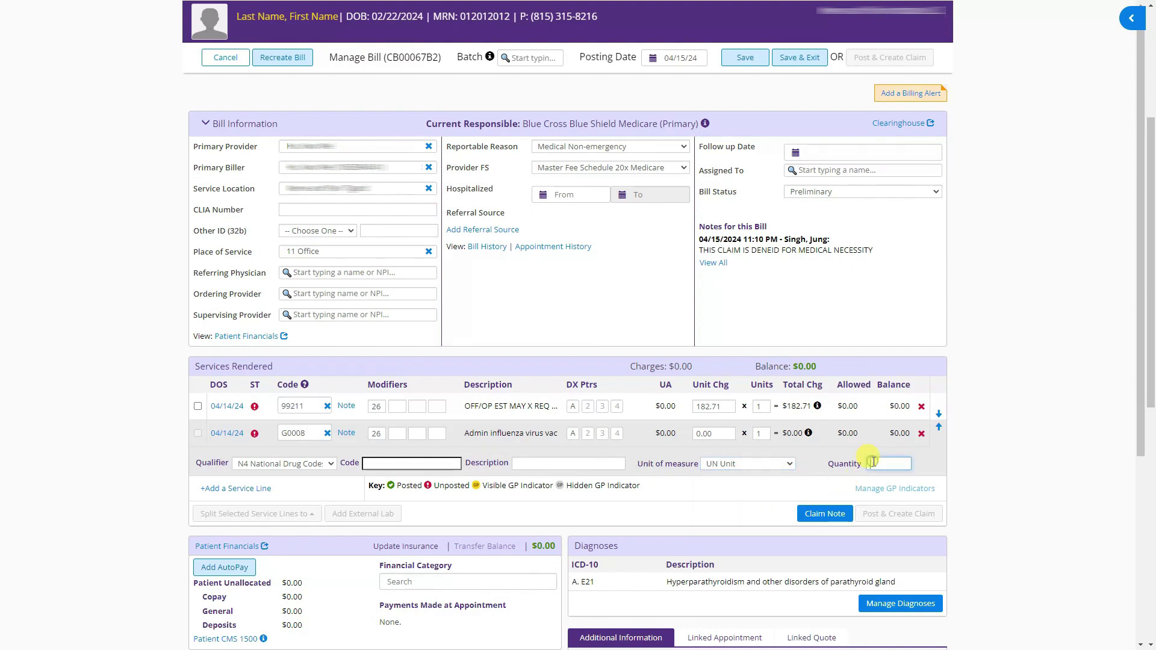
{"action": "left_click", "coordinate": [727, 491]}
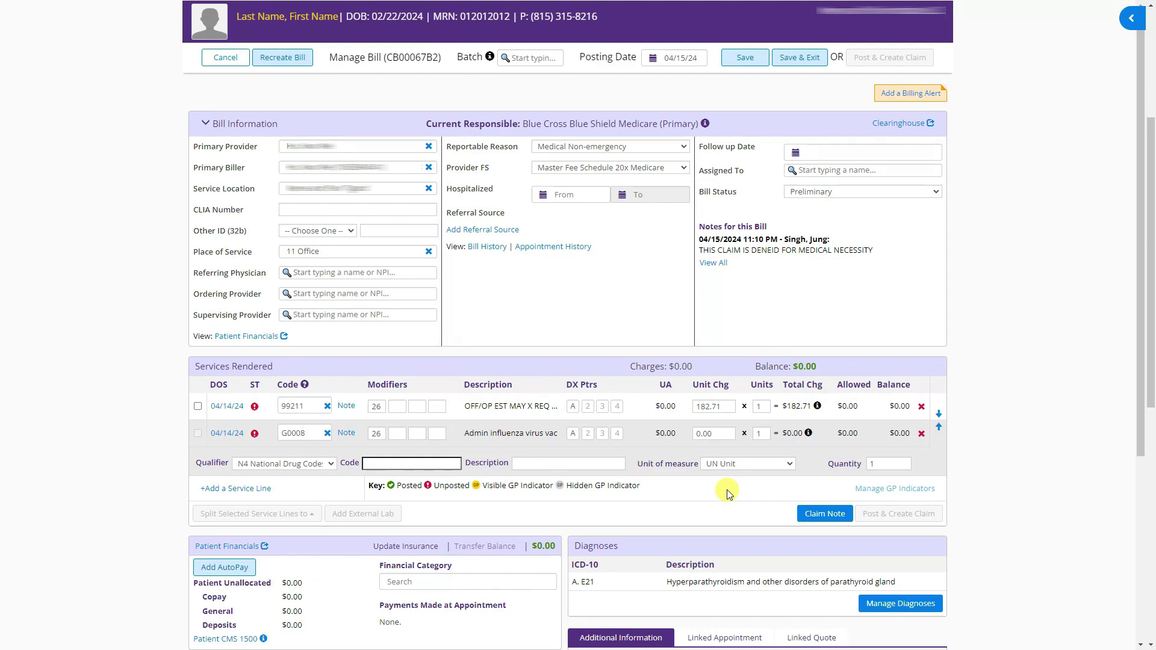
Step: Try to open the claim note, and reset the G0008 line's qualifier to "-- Choose One --"
{"action": "left_click", "coordinate": [828, 517]}
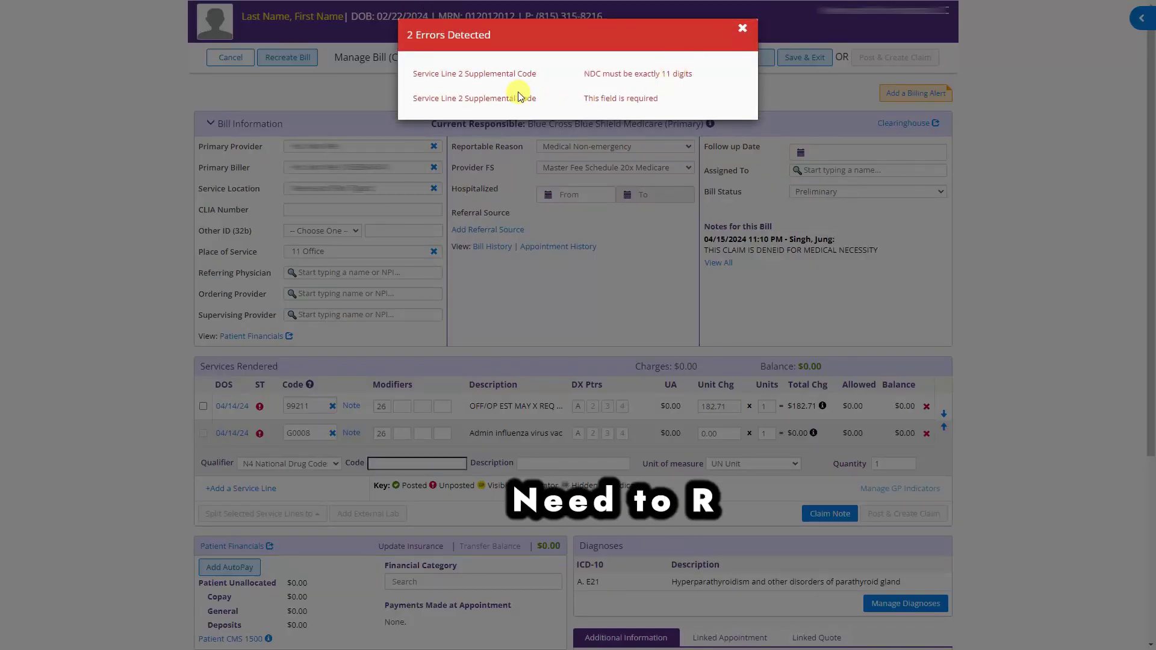
{"action": "left_click", "coordinate": [743, 28]}
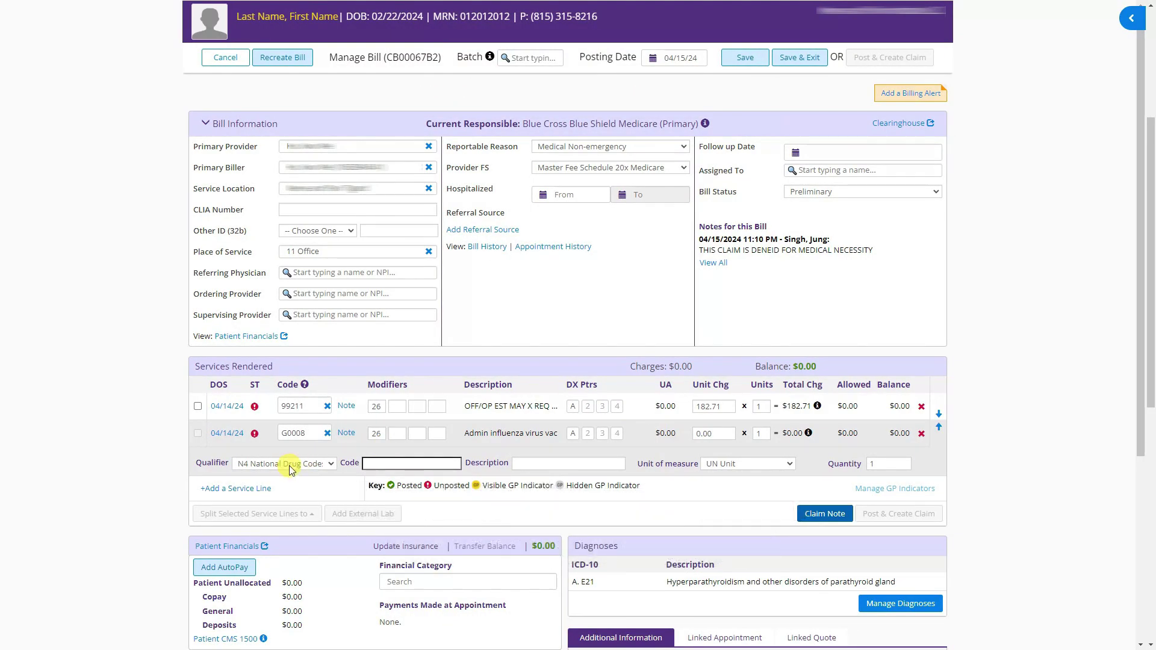
{"action": "left_click", "coordinate": [323, 465]}
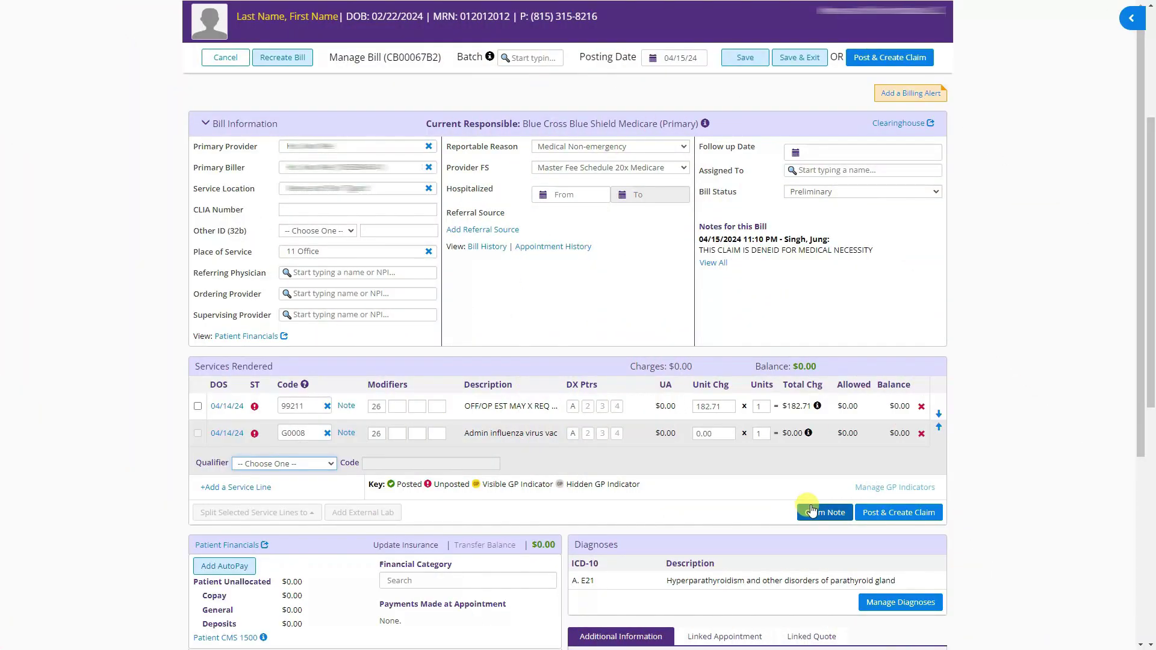
Step: Add and save the claim note "corrected claim"
{"action": "left_click", "coordinate": [819, 512]}
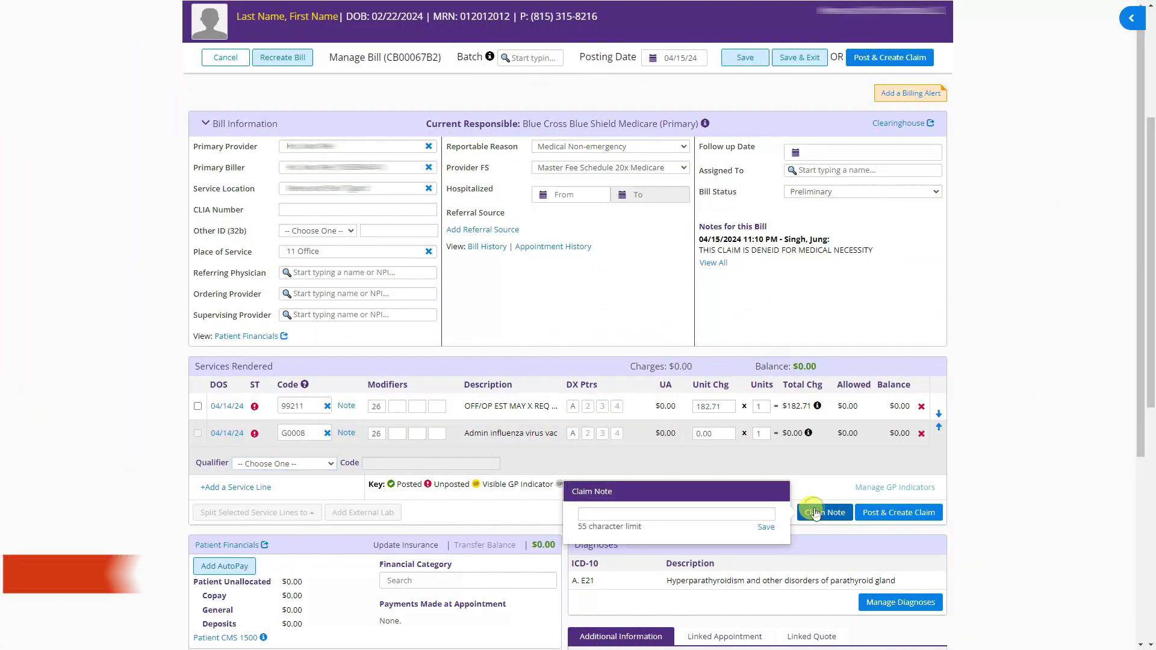
{"action": "left_click", "coordinate": [721, 513]}
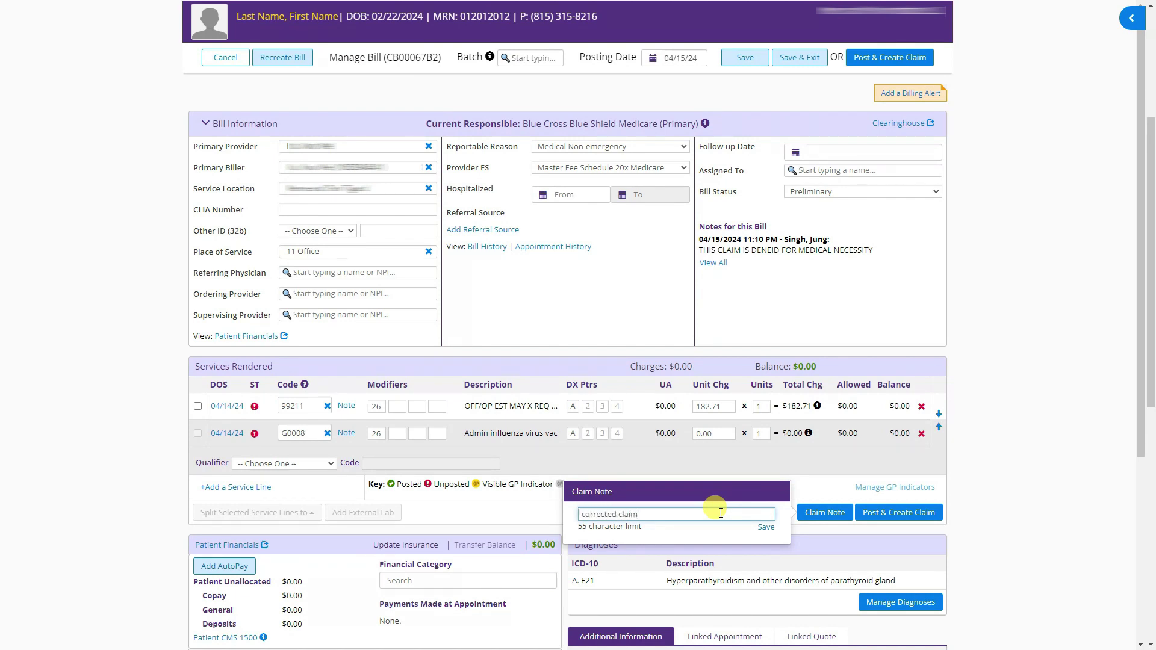
{"action": "left_click", "coordinate": [762, 528]}
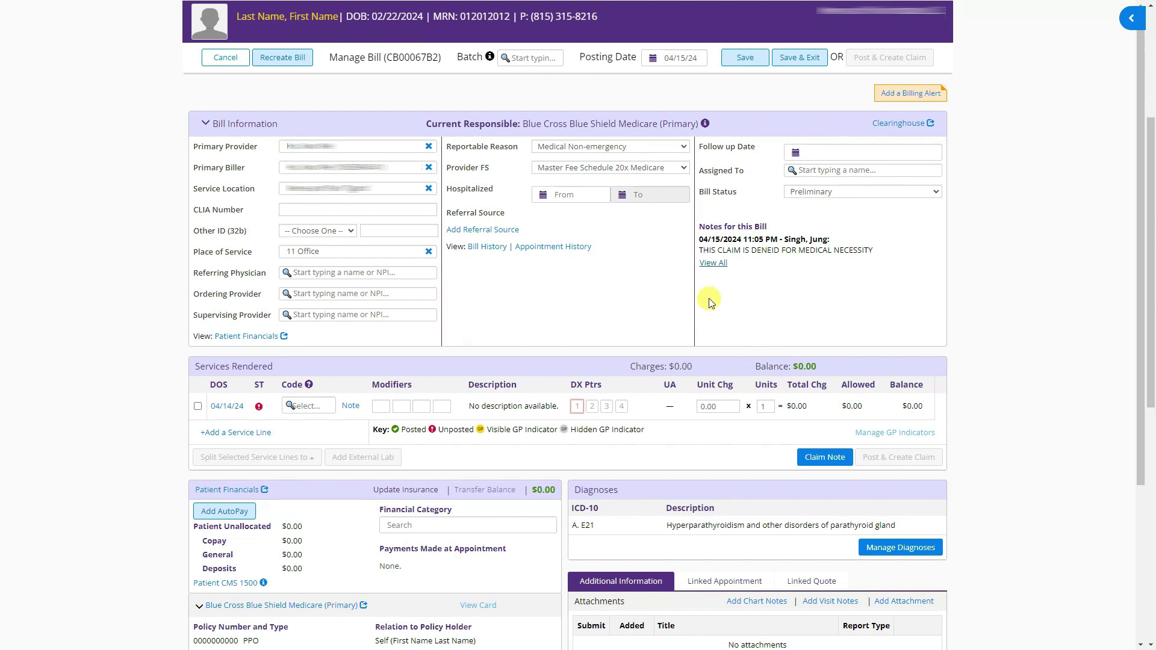
Step: Add and save the bill note "Correction to Previous notes # This claim is denied for Medical Records", then close the bill's notes
{"action": "left_click", "coordinate": [714, 264]}
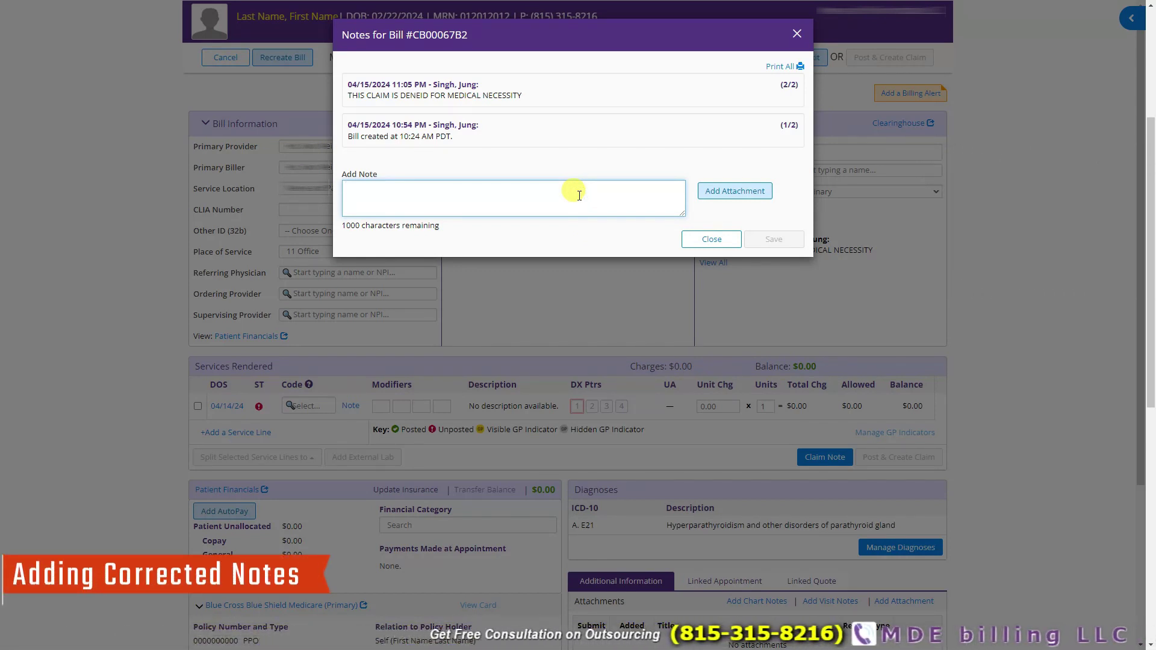
{"action": "type", "text": "Correction to Prev"}
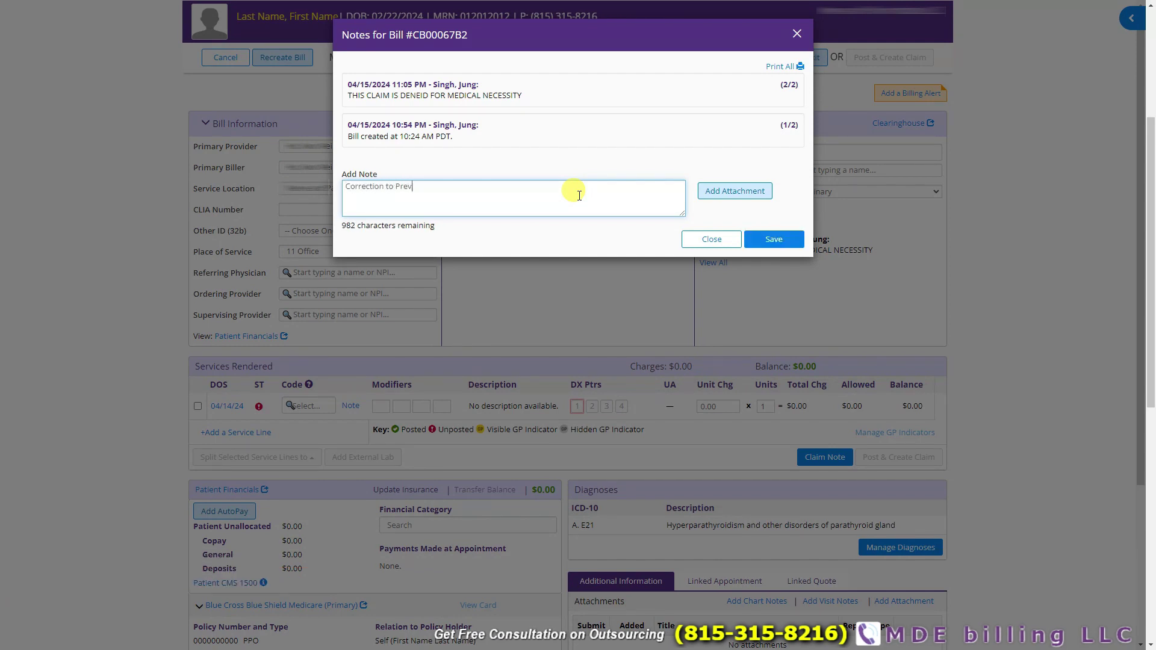
{"action": "type", "text": "ious notes # This claim is denied for Medical Records"}
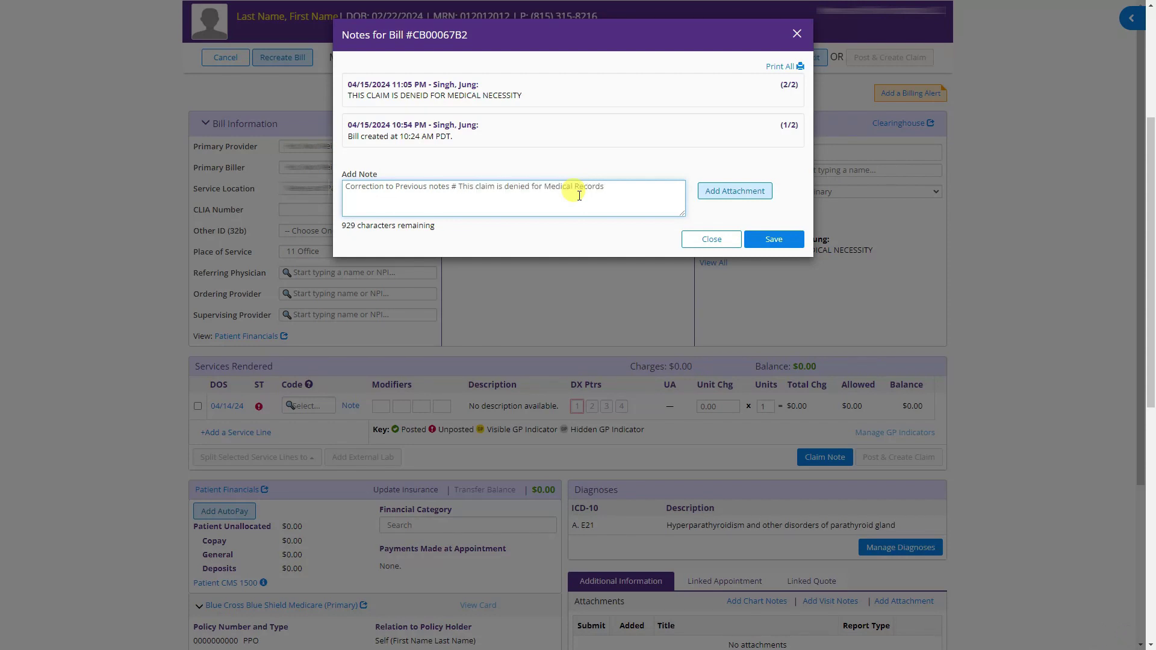
{"action": "left_click", "coordinate": [765, 239]}
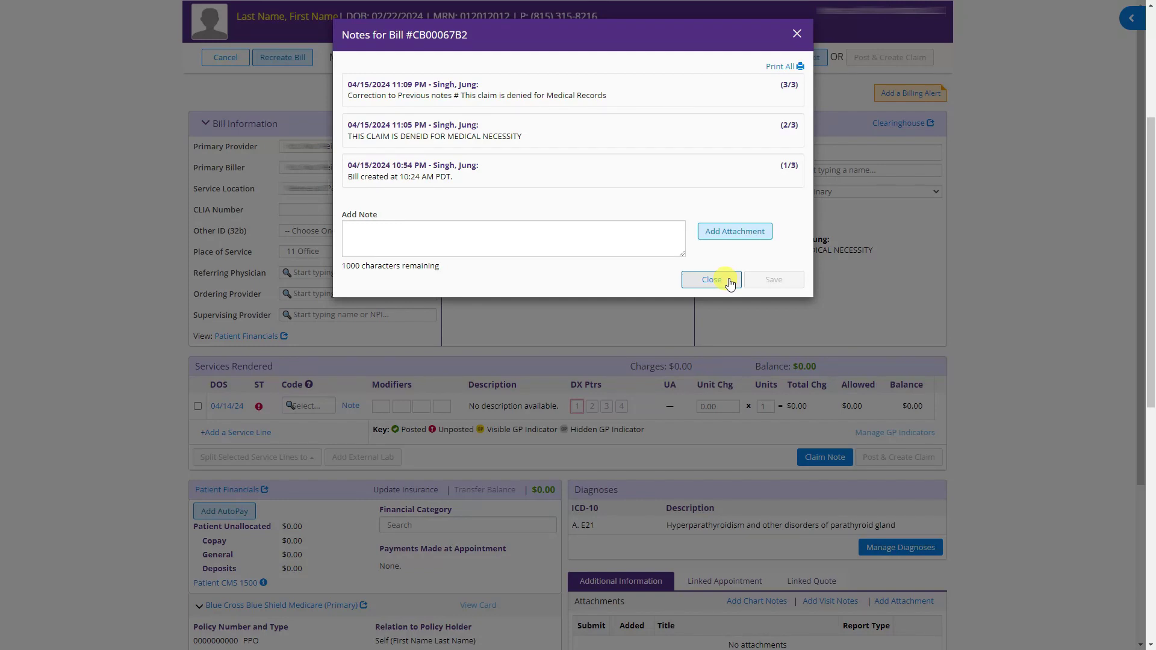
{"action": "left_click", "coordinate": [712, 280]}
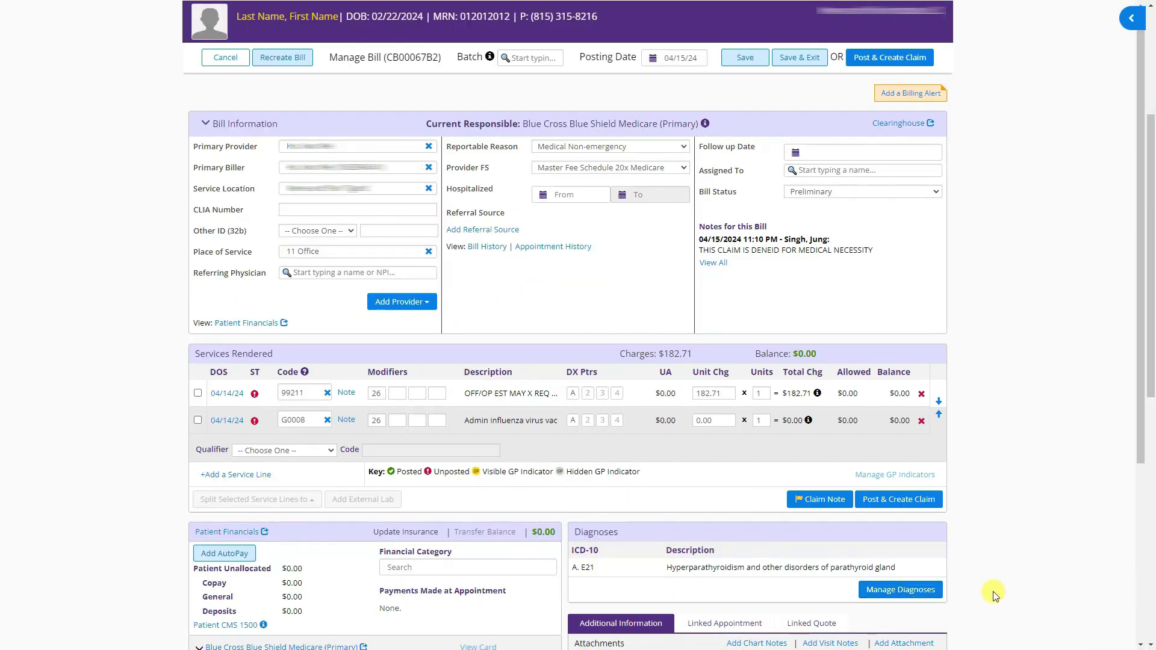
Step: Add D21 (Other benign neoplasms of connective and other soft tissue) as diagnosis B of the bill and save the diagnoses
{"action": "left_click", "coordinate": [913, 593]}
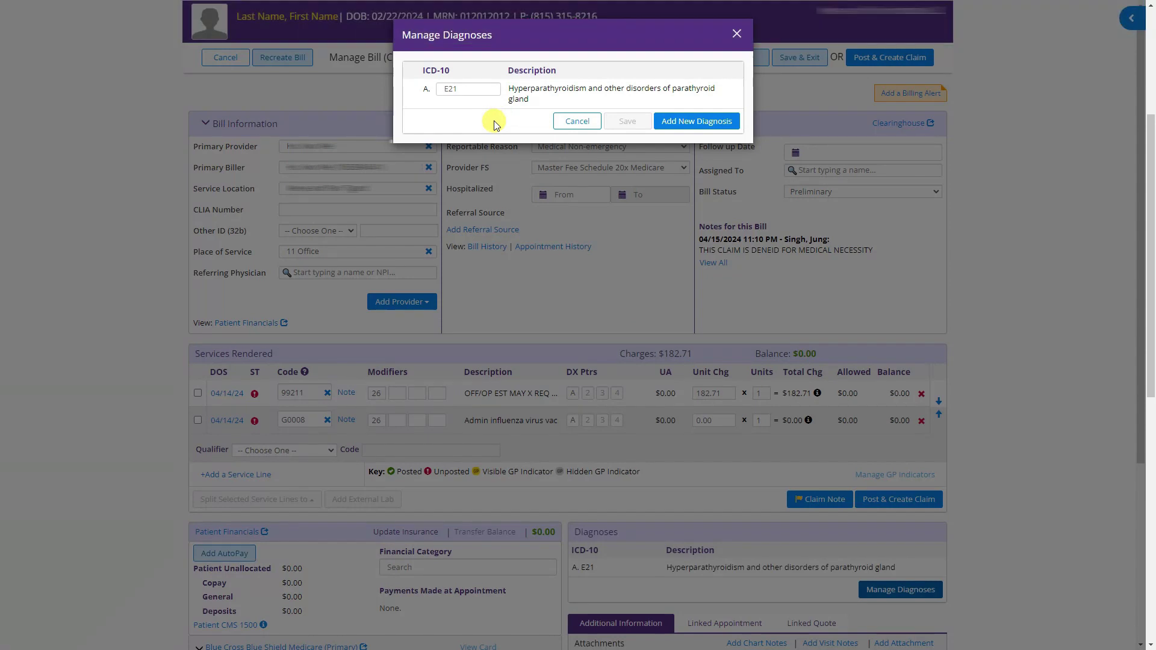
{"action": "left_click", "coordinate": [697, 121]}
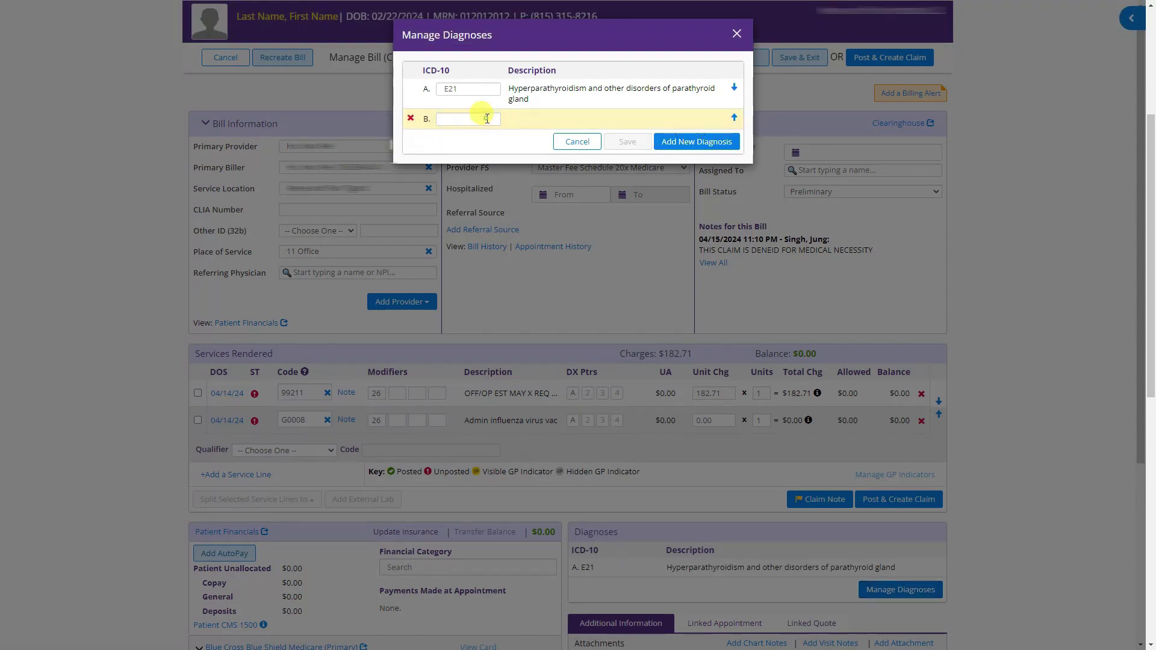
{"action": "left_click", "coordinate": [490, 119]}
{"action": "type", "text": "d21"}
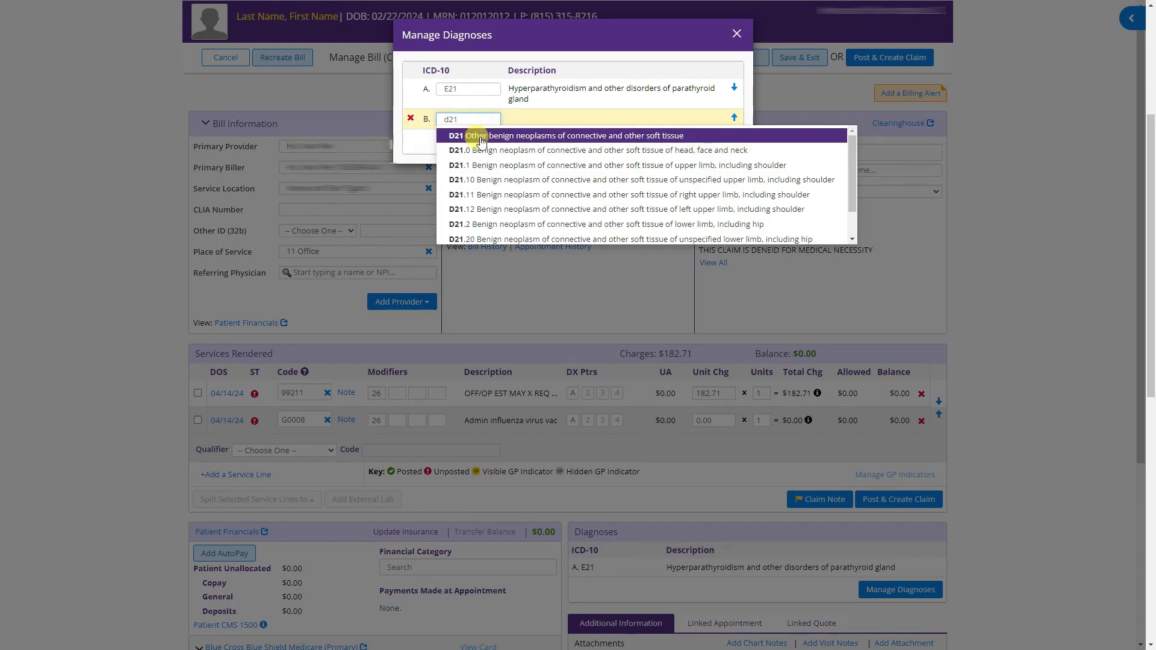
{"action": "left_click", "coordinate": [480, 135]}
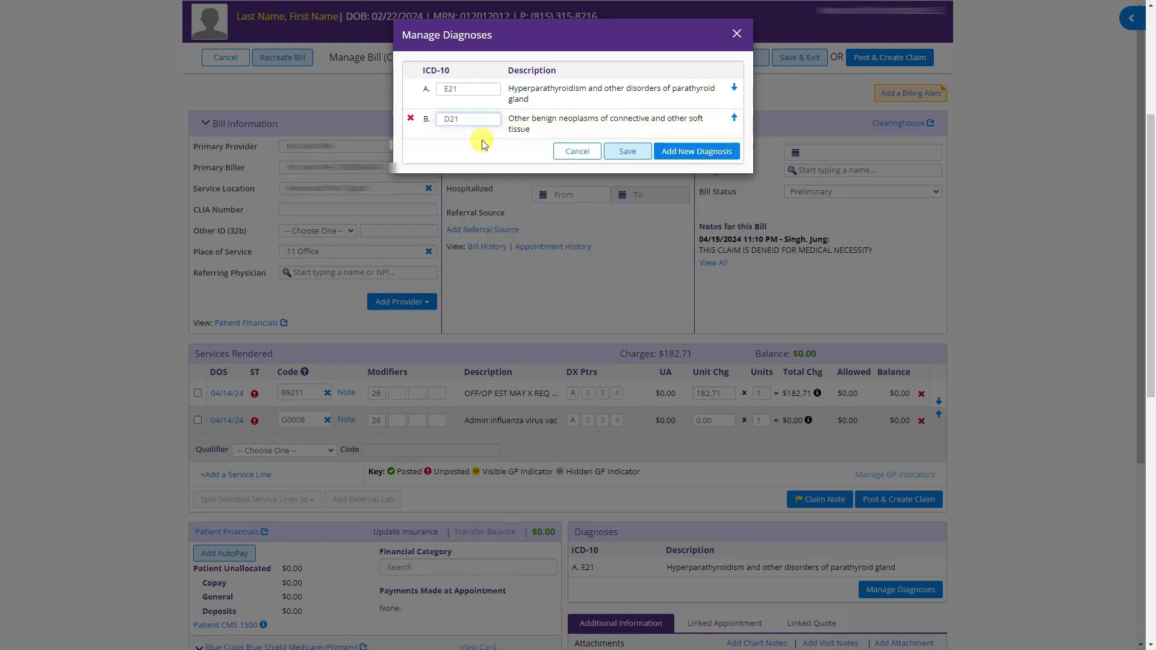
{"action": "left_click", "coordinate": [624, 151]}
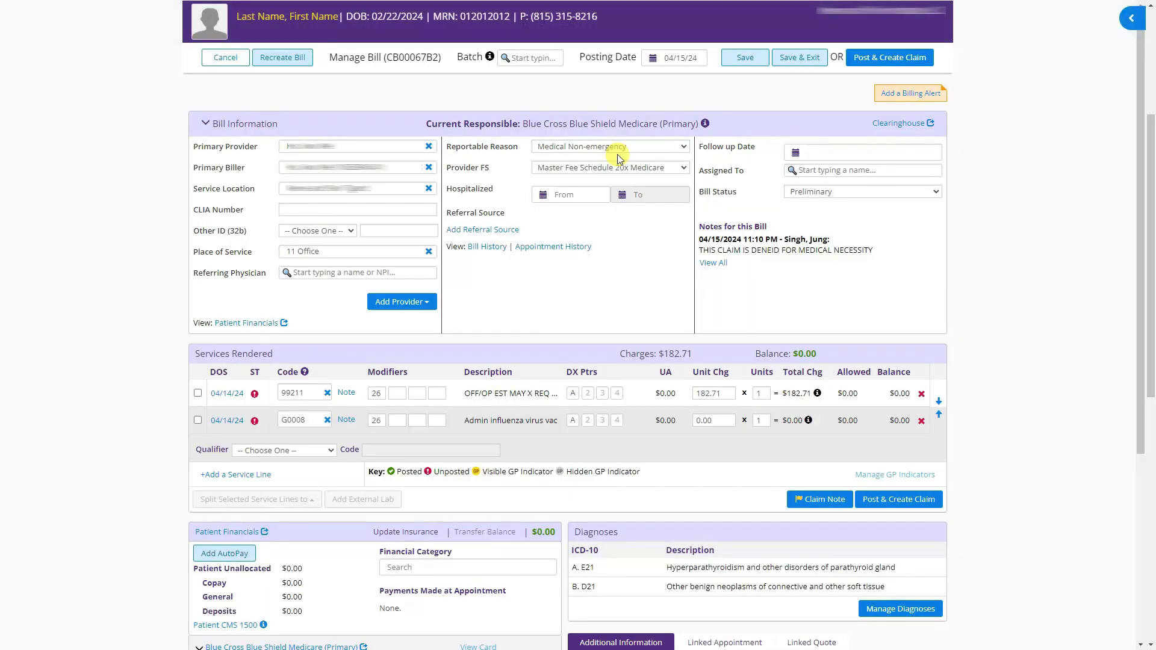
Step: Set the second diagnosis pointer to B (D21) on both the 99211 and G0008 service lines
{"action": "left_click", "coordinate": [589, 393]}
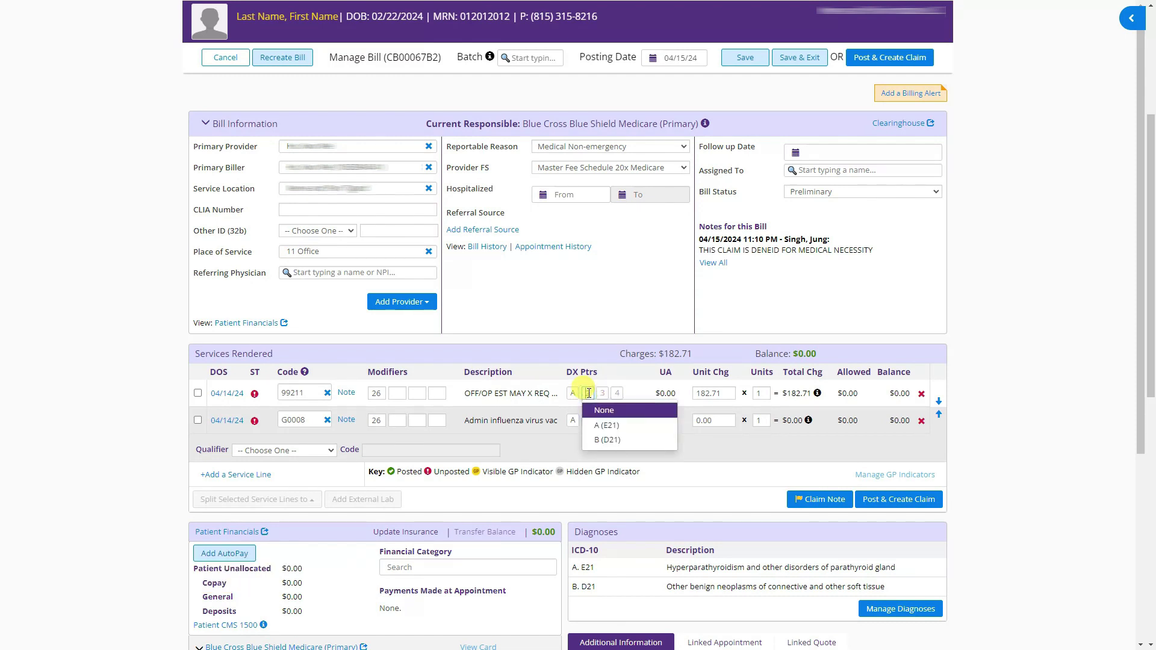
{"action": "left_click", "coordinate": [608, 445]}
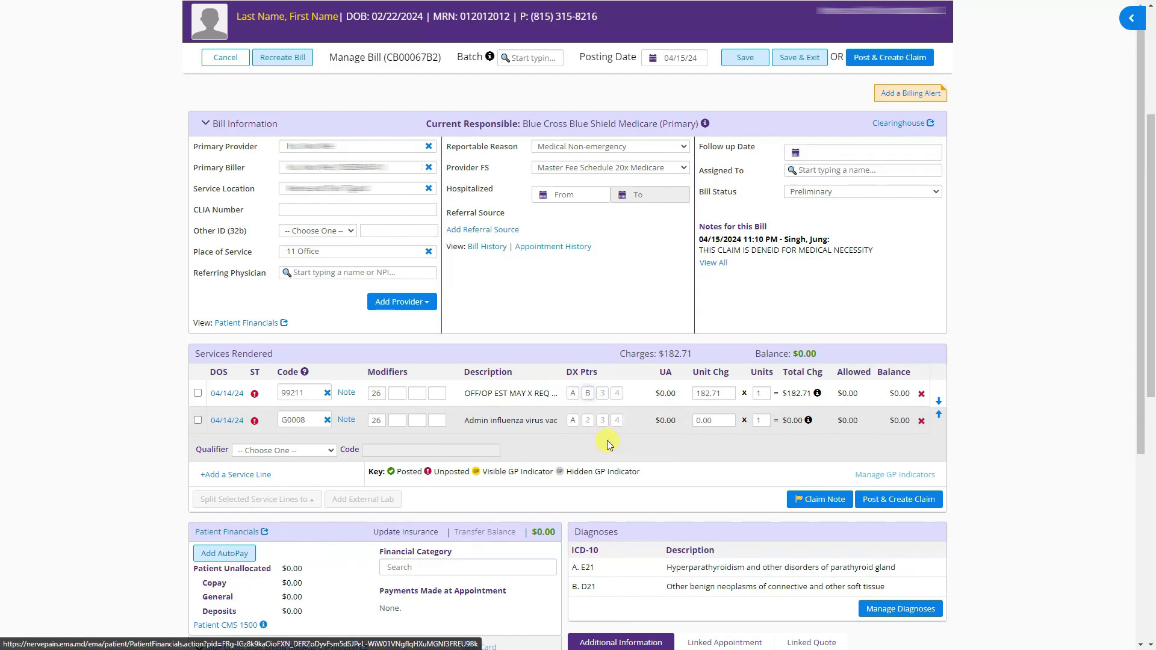
{"action": "left_click", "coordinate": [587, 420]}
{"action": "left_click", "coordinate": [604, 467]}
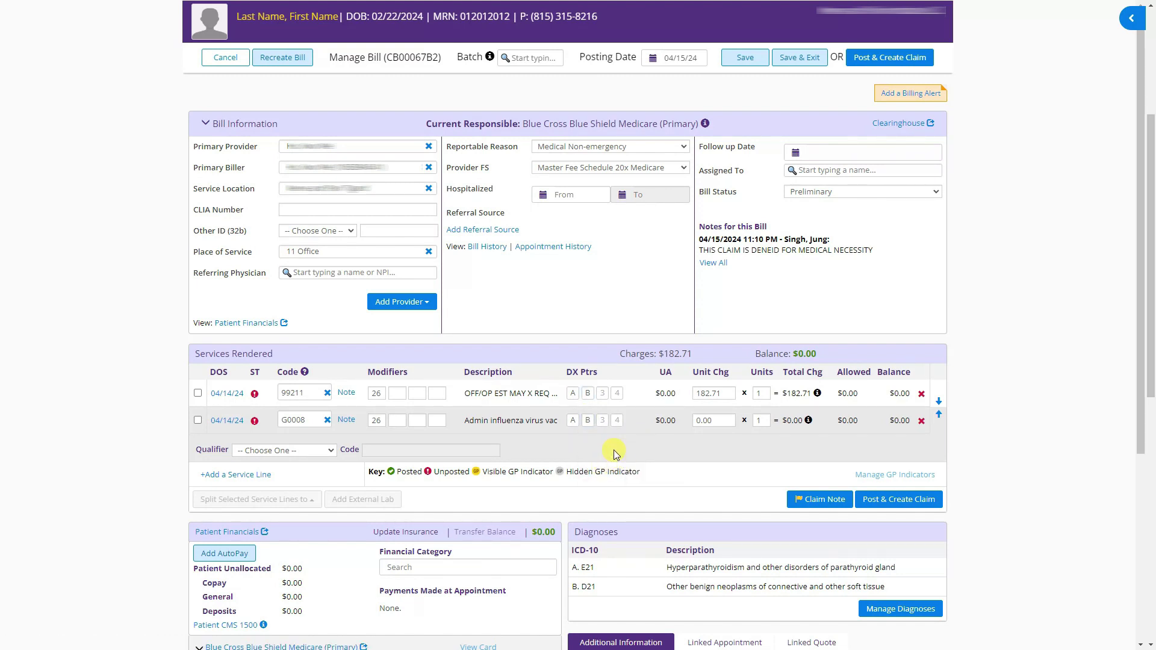
Step: Reorder the bill's diagnoses so that D21 comes first, ahead of E21, and save the new order
{"action": "left_click", "coordinate": [902, 613]}
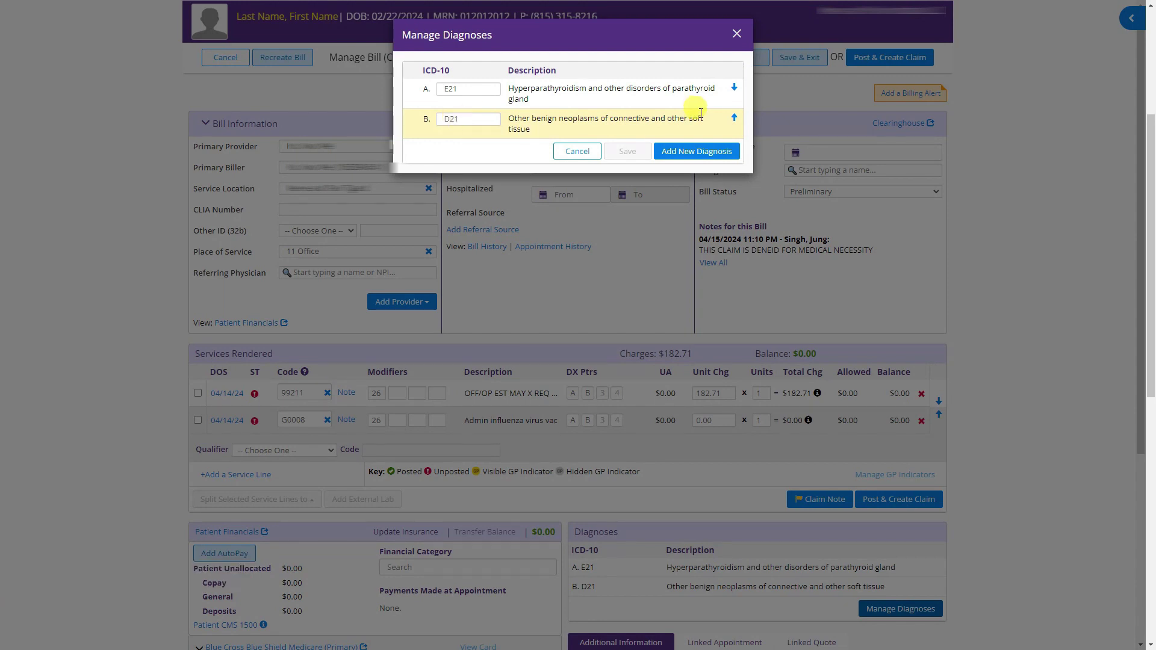
{"action": "left_click", "coordinate": [734, 118]}
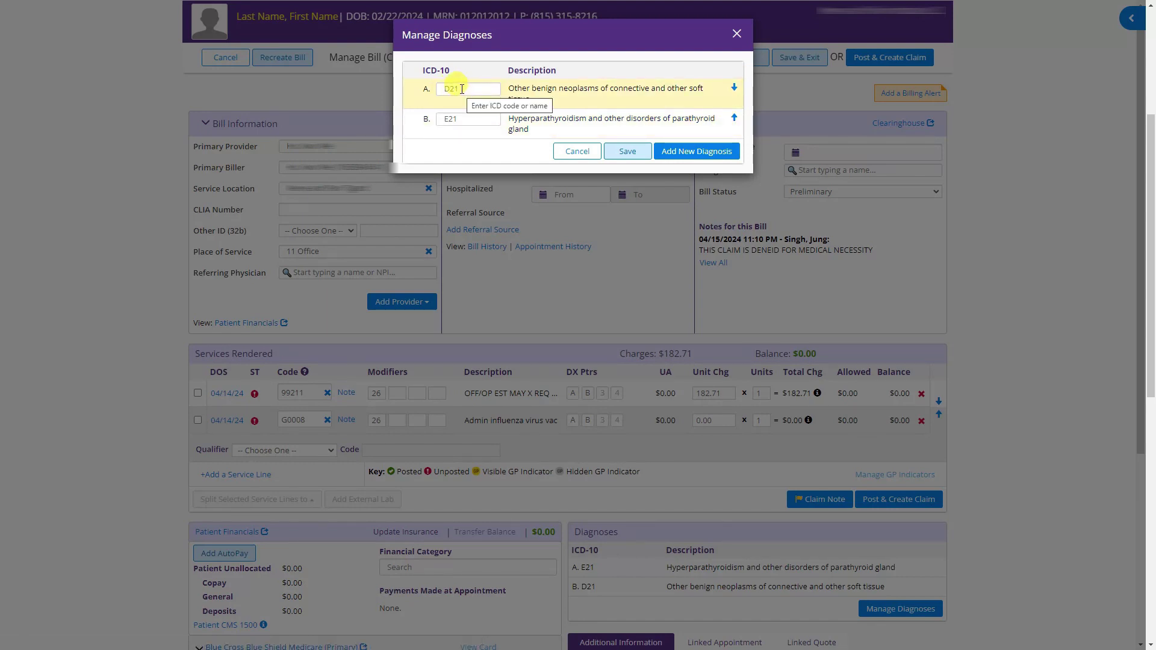
{"action": "left_click", "coordinate": [628, 148]}
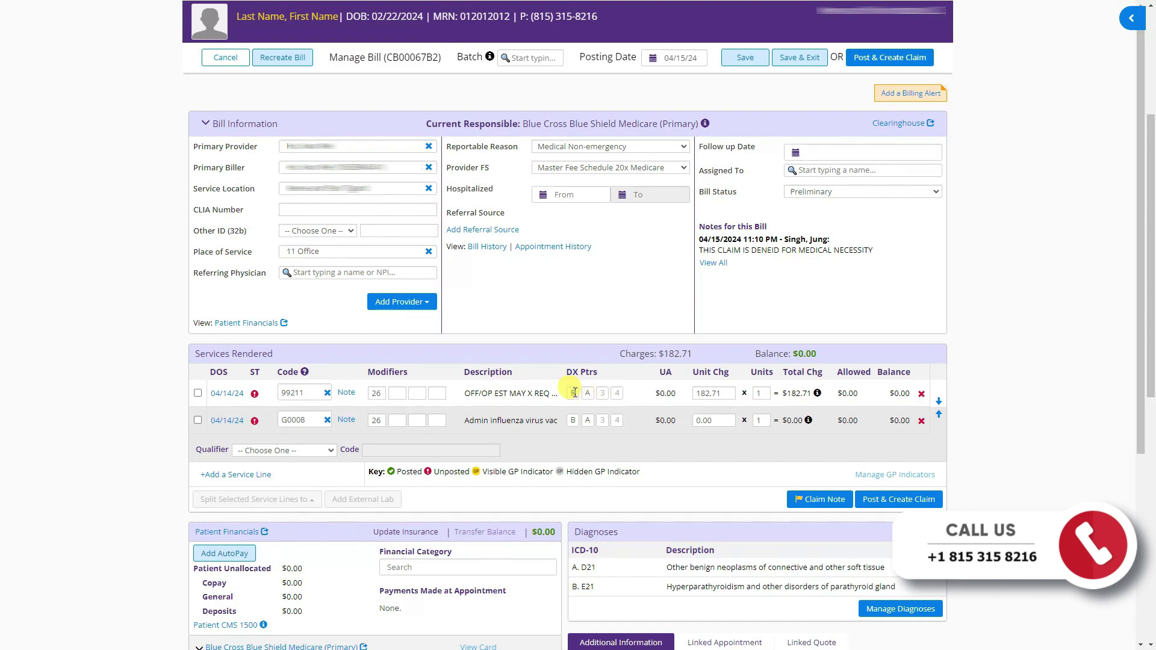
Step: Set the 99211 line's first diagnosis pointer to A (D21) and its second to B (E21)
{"action": "left_click", "coordinate": [574, 392]}
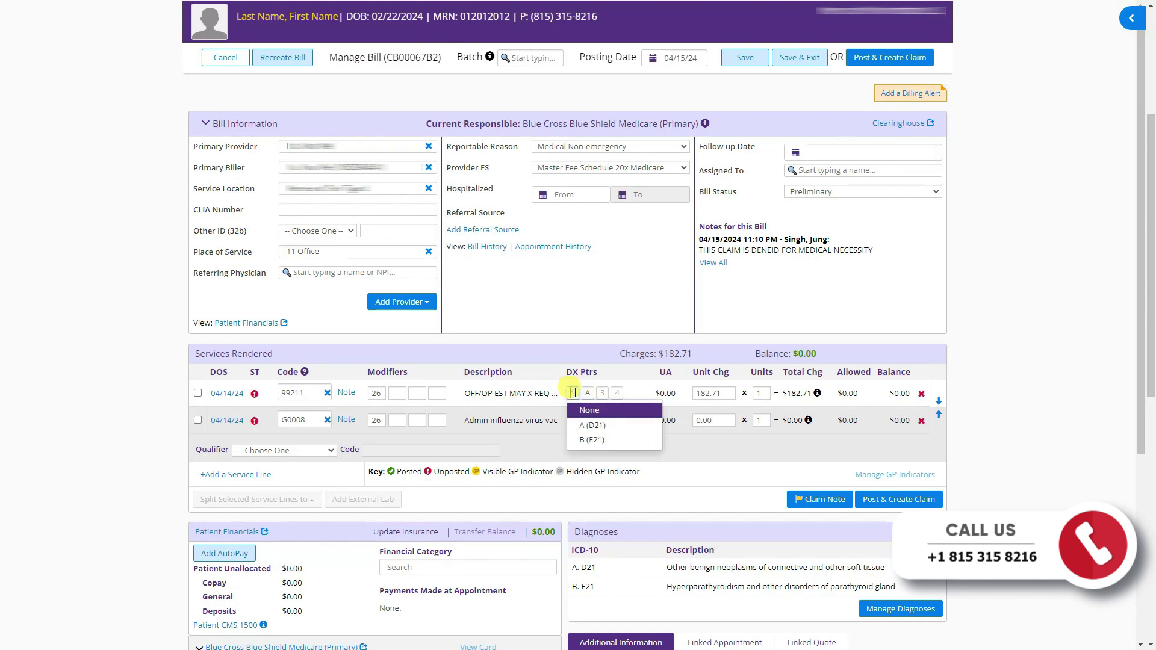
{"action": "left_click", "coordinate": [590, 430]}
{"action": "left_click", "coordinate": [587, 392]}
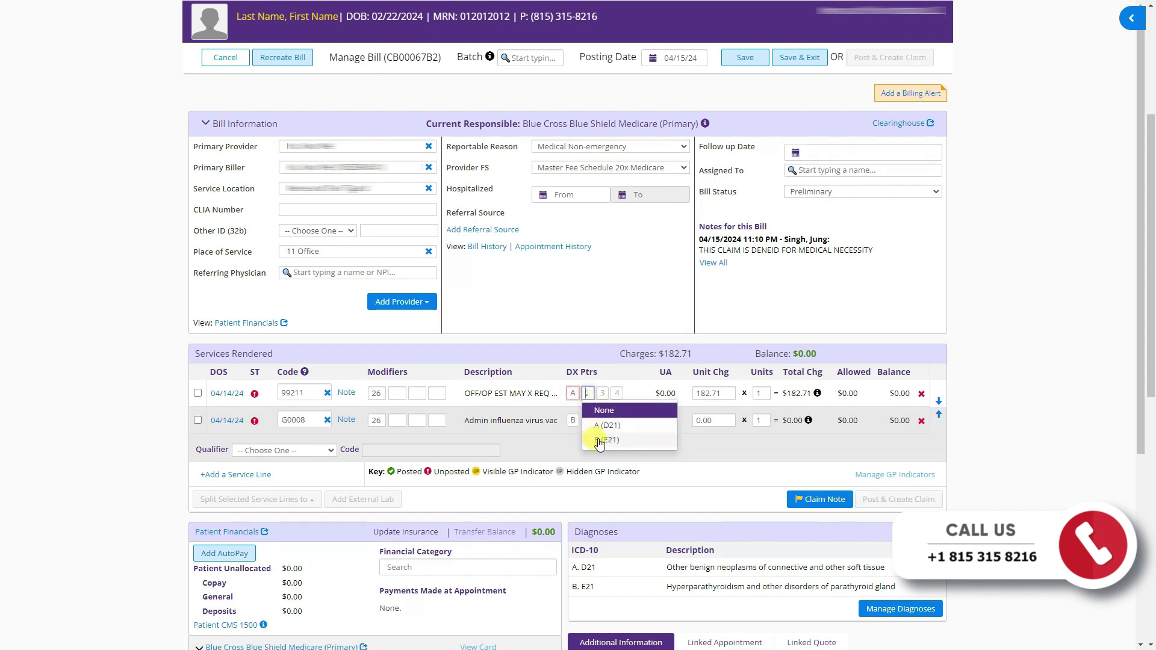
{"action": "left_click", "coordinate": [600, 440]}
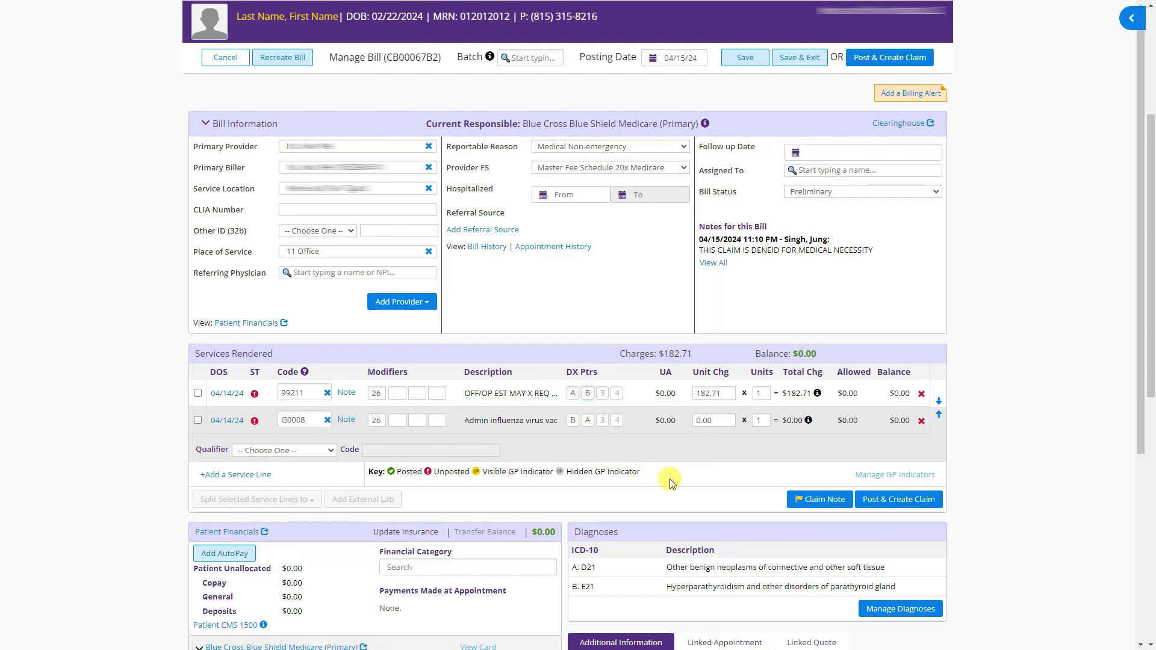